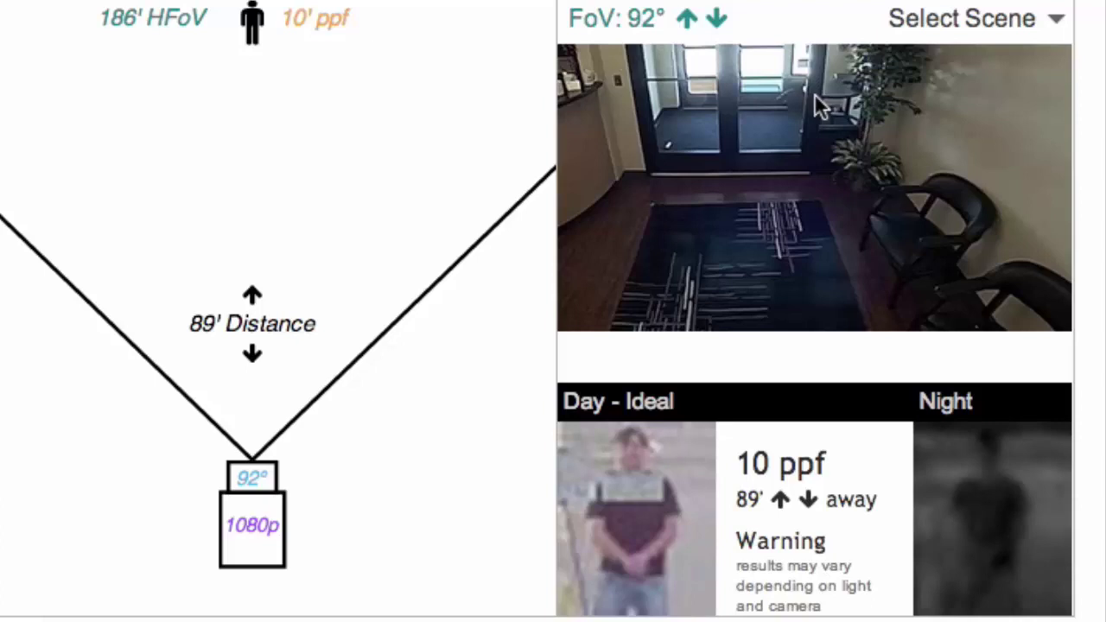
Try the 12MP (4000 x 3000) camera resolution and switch back to HD 1080p (1920 x 1080)
left_click_drag(636, 91, 803, 218)
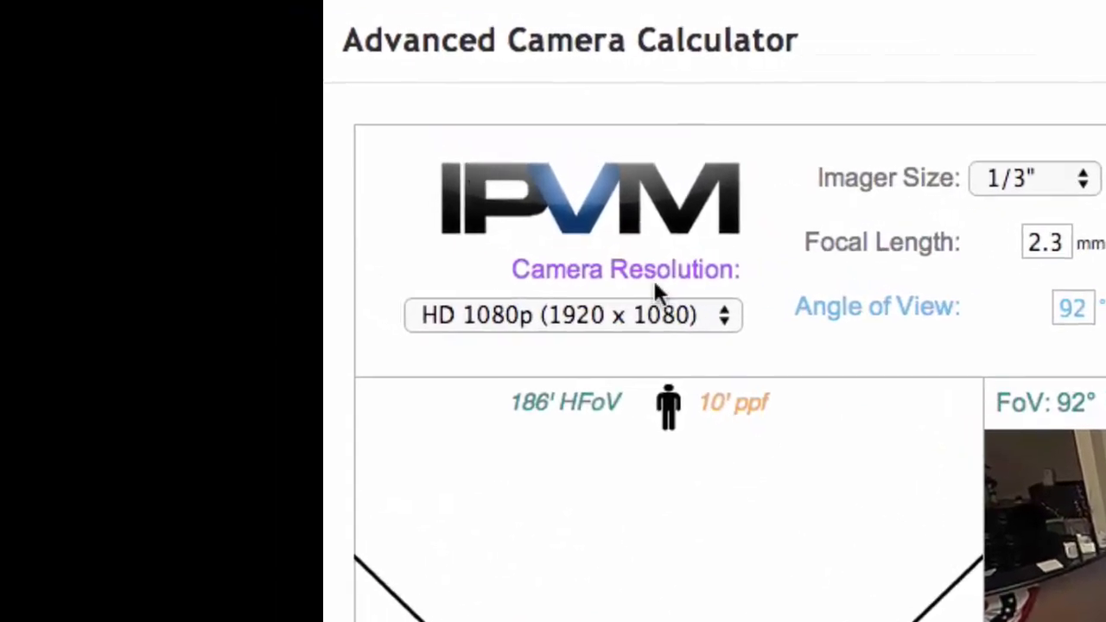
left_click(724, 317)
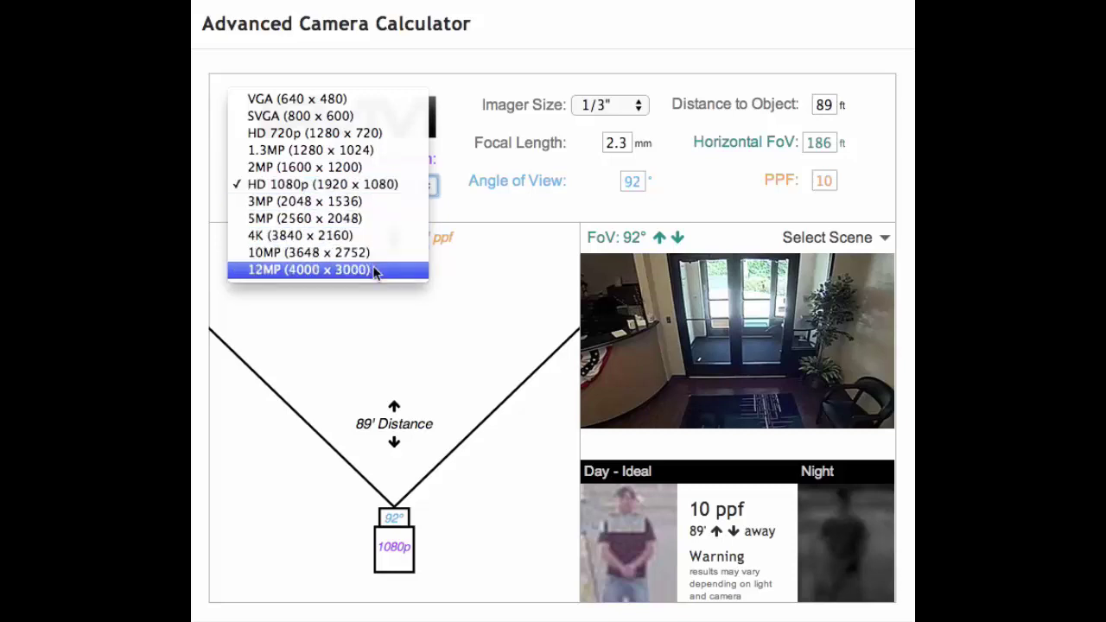
key("Escape")
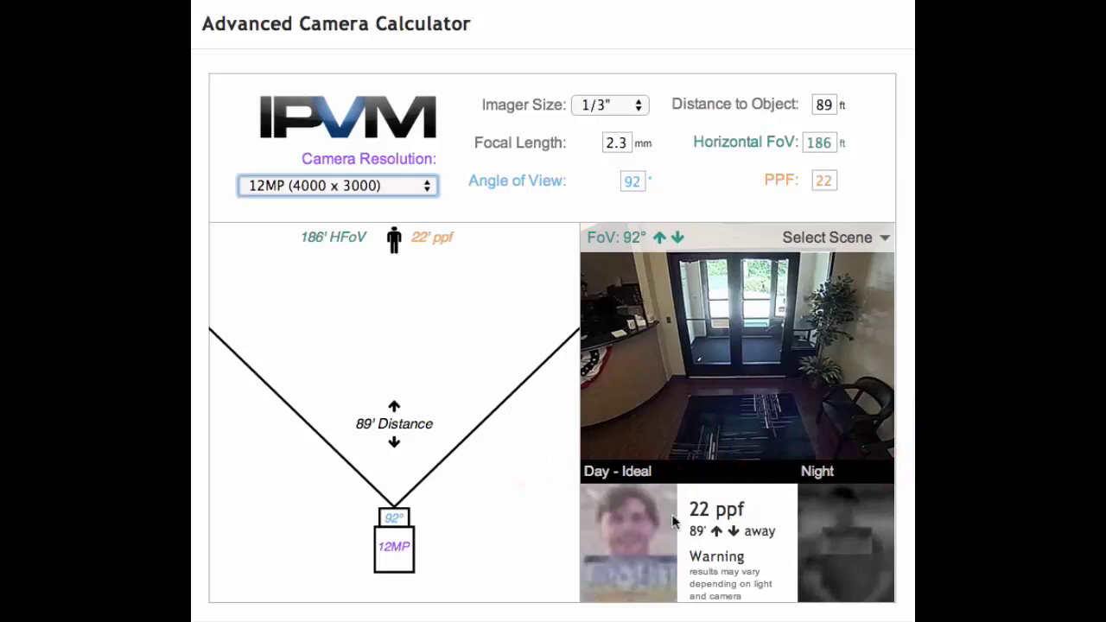
left_click(423, 190)
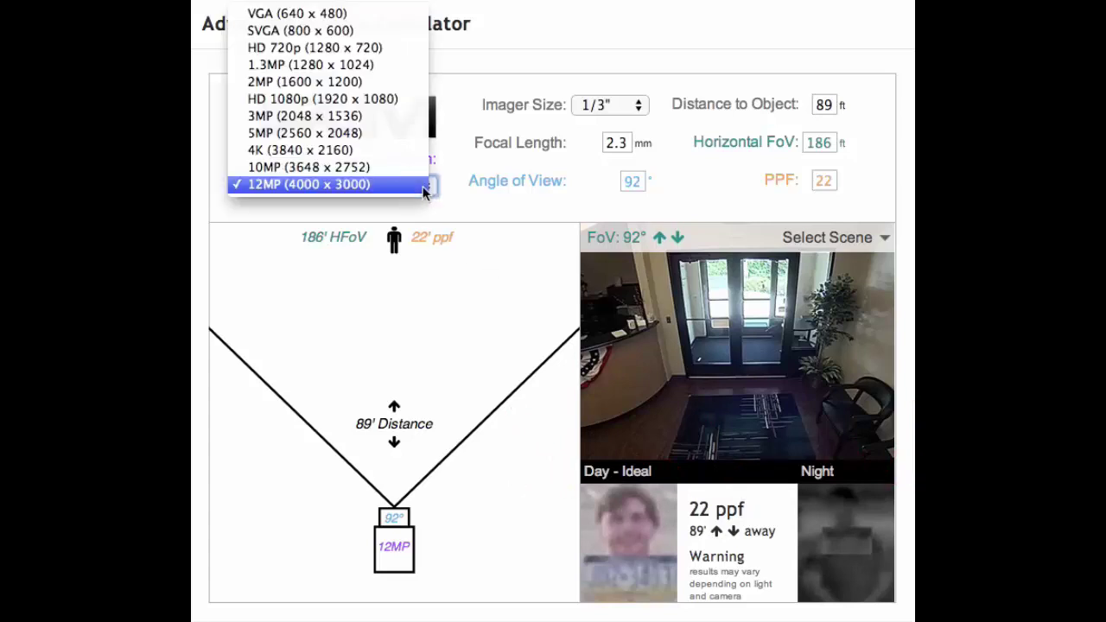
left_click(394, 101)
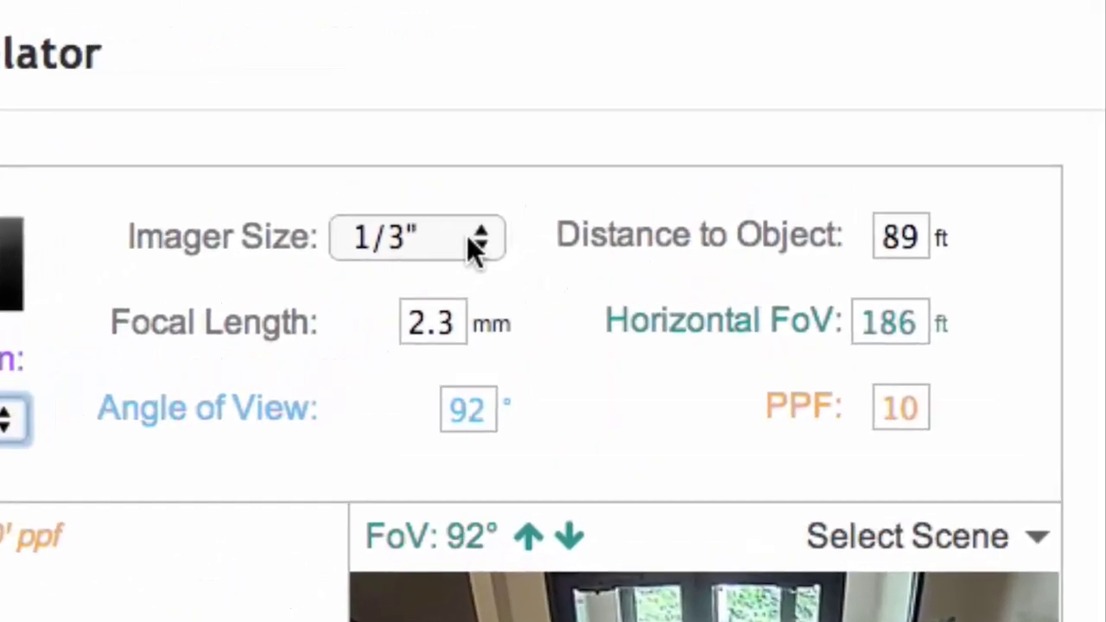
Keep the 1/3" imager size, and set the focal length to 9 mm followed by the angle of view to 80°
left_click(466, 235)
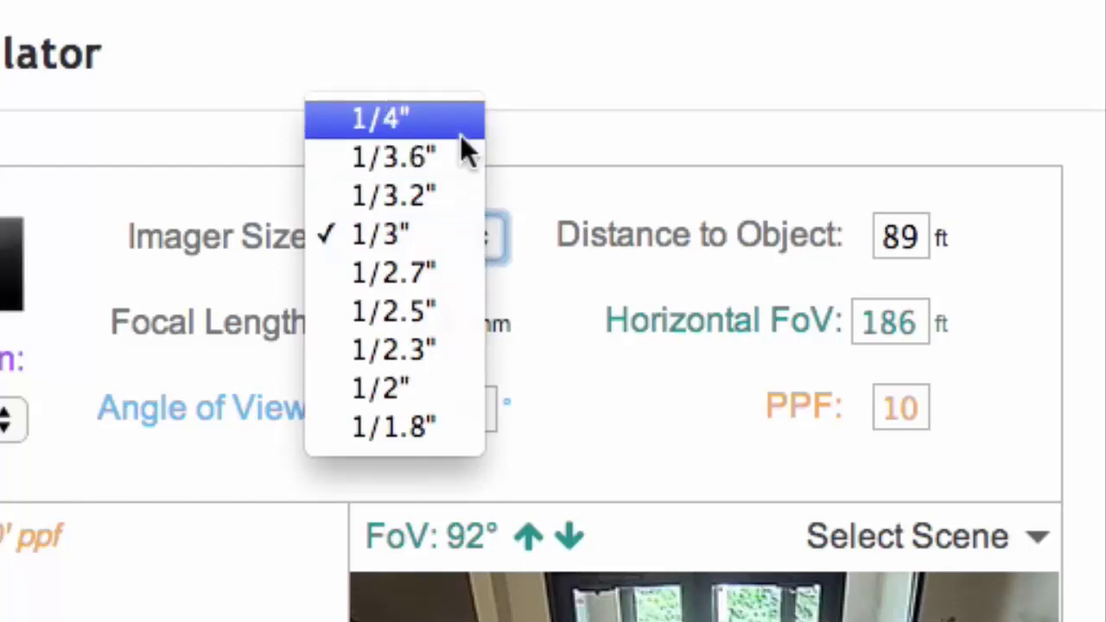
left_click(575, 198)
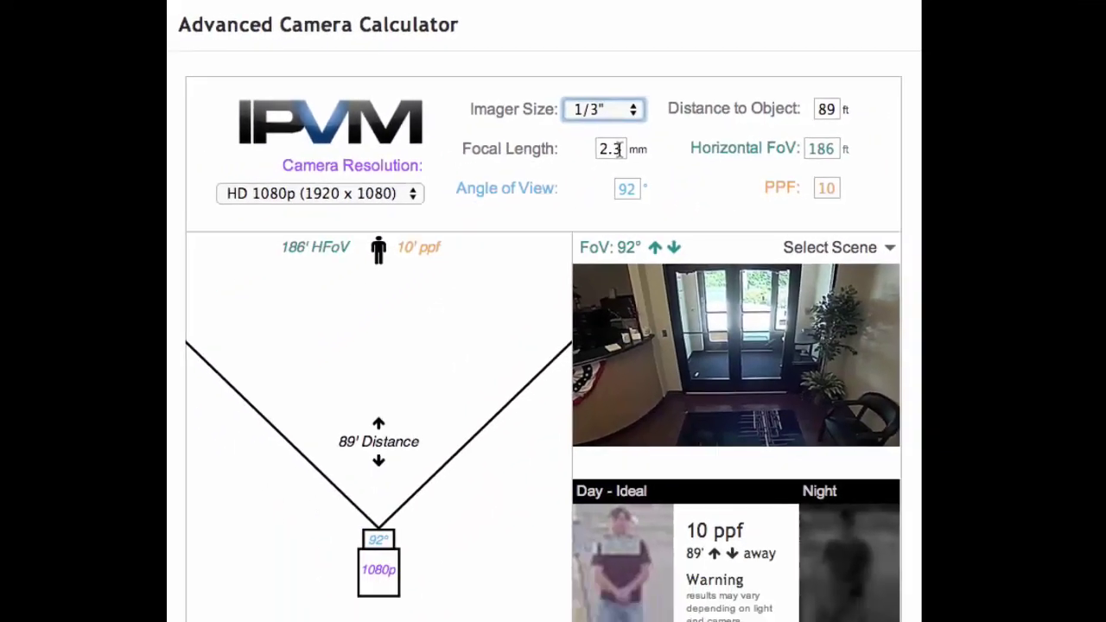
double_click(529, 197)
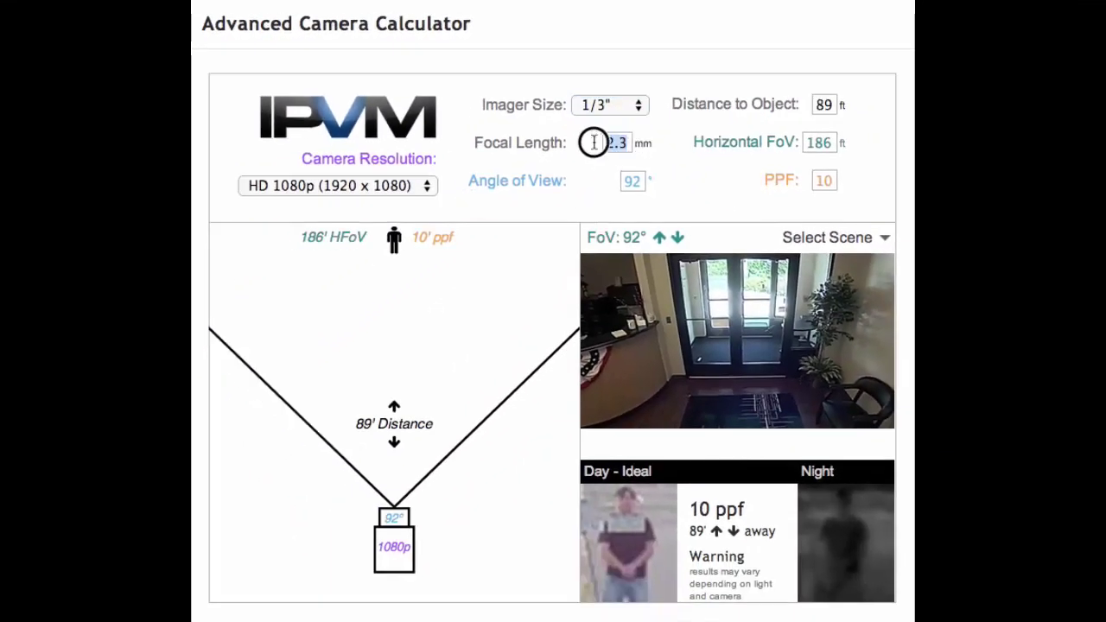
type("9")
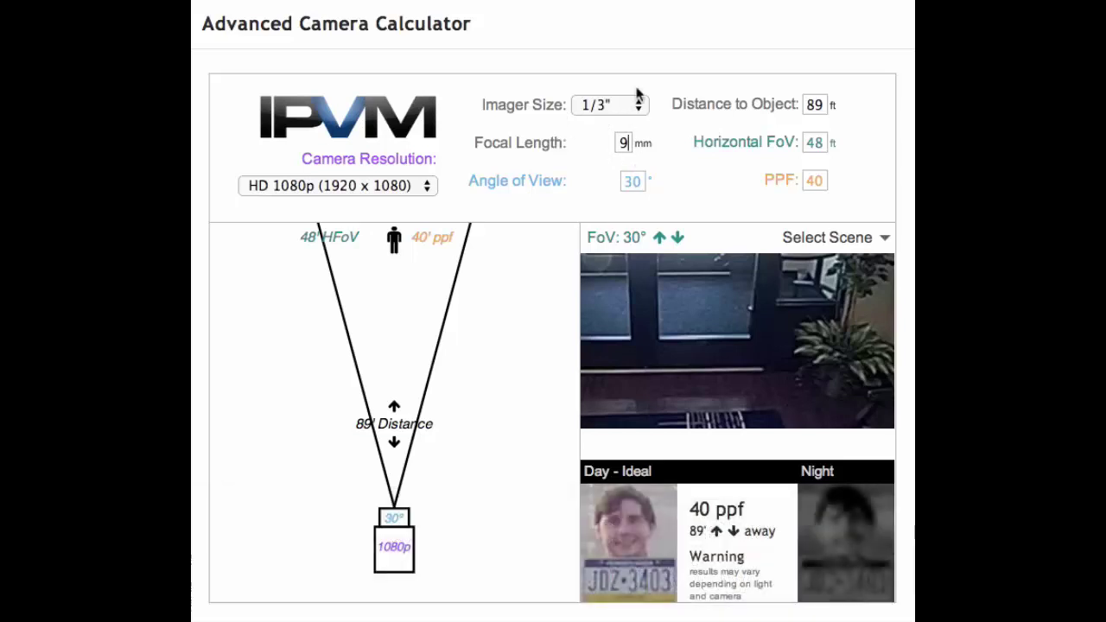
left_click_drag(641, 182, 615, 183)
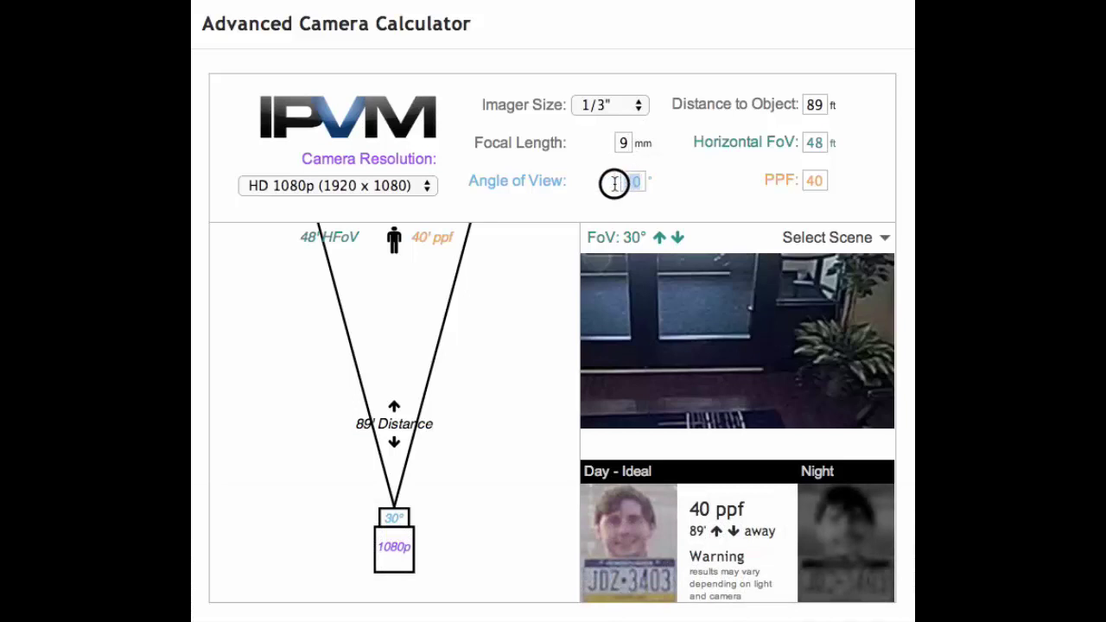
type("80")
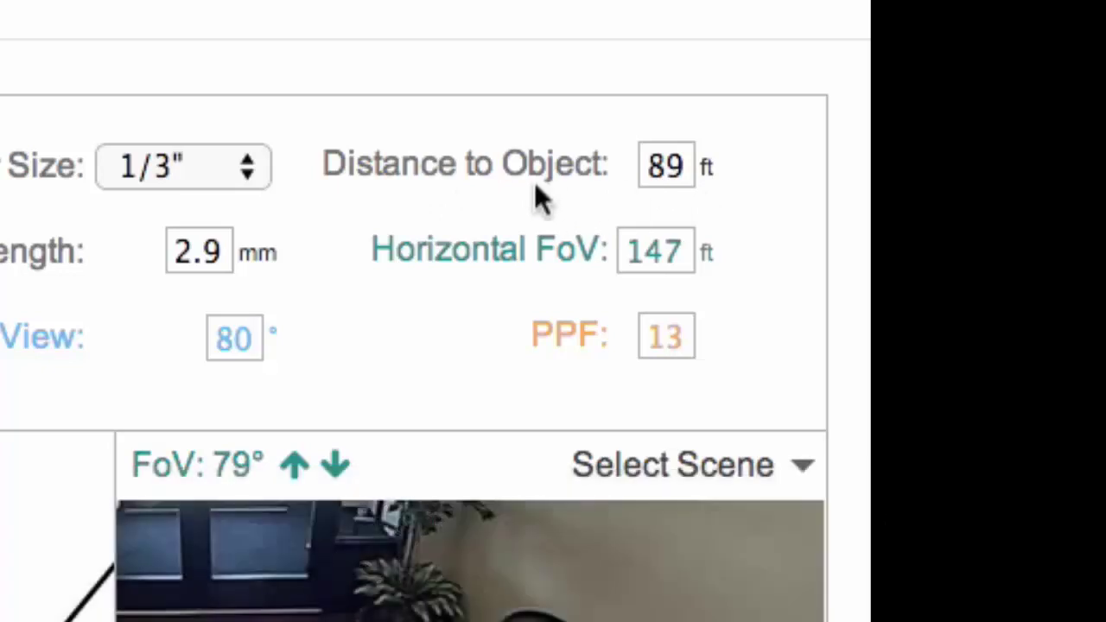
Set the distance to object to 100 ft, 30 ft and 60 ft in turn to compare the results
double_click(671, 169)
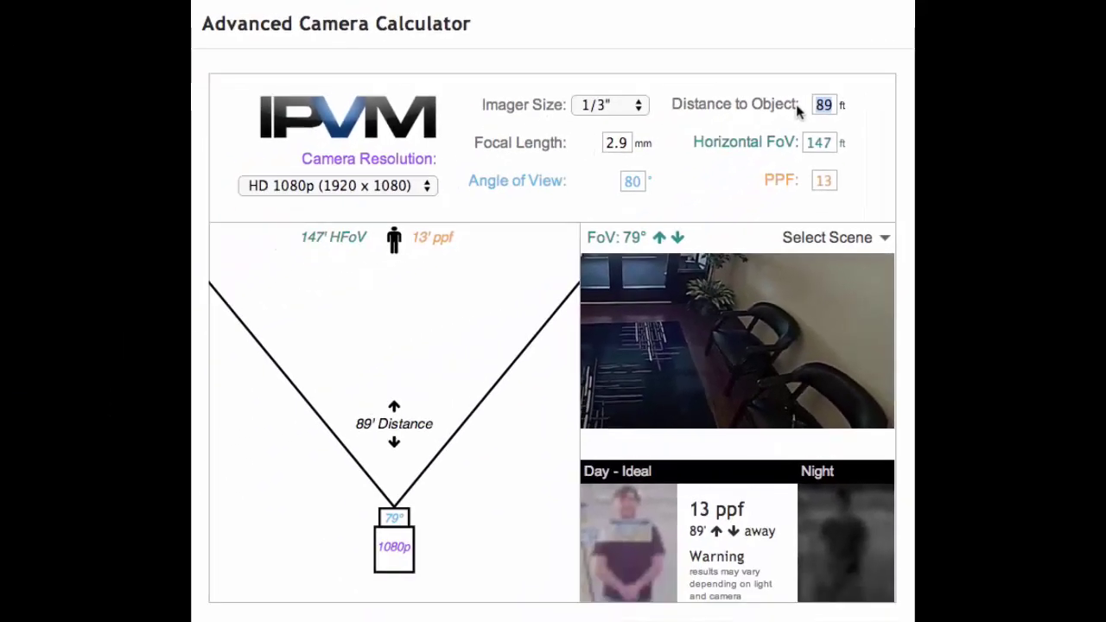
type("100")
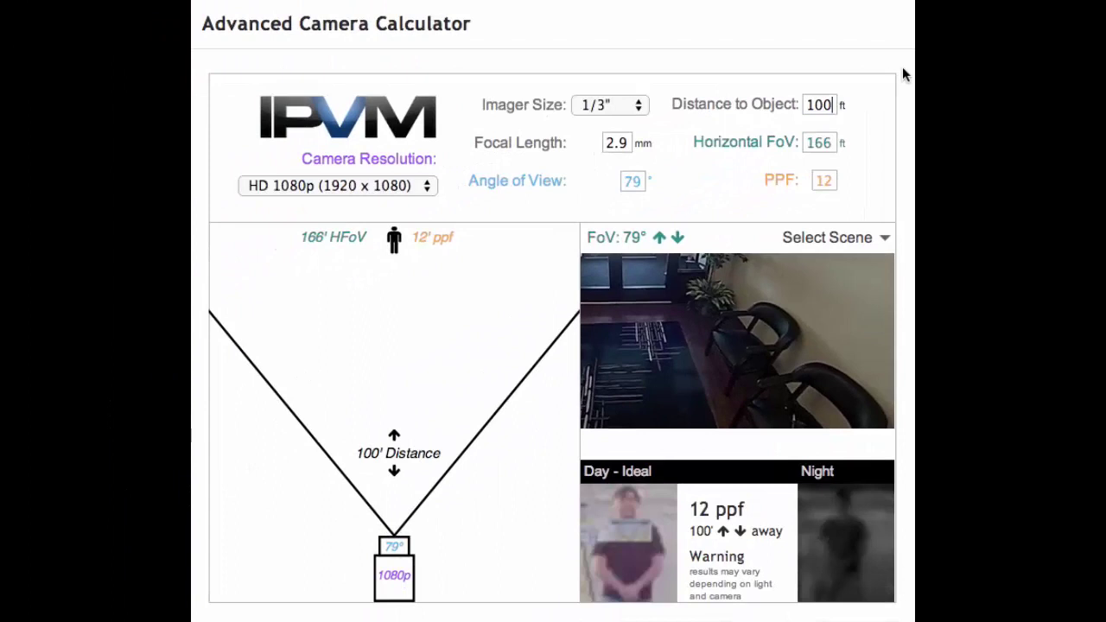
double_click(821, 97)
type("30")
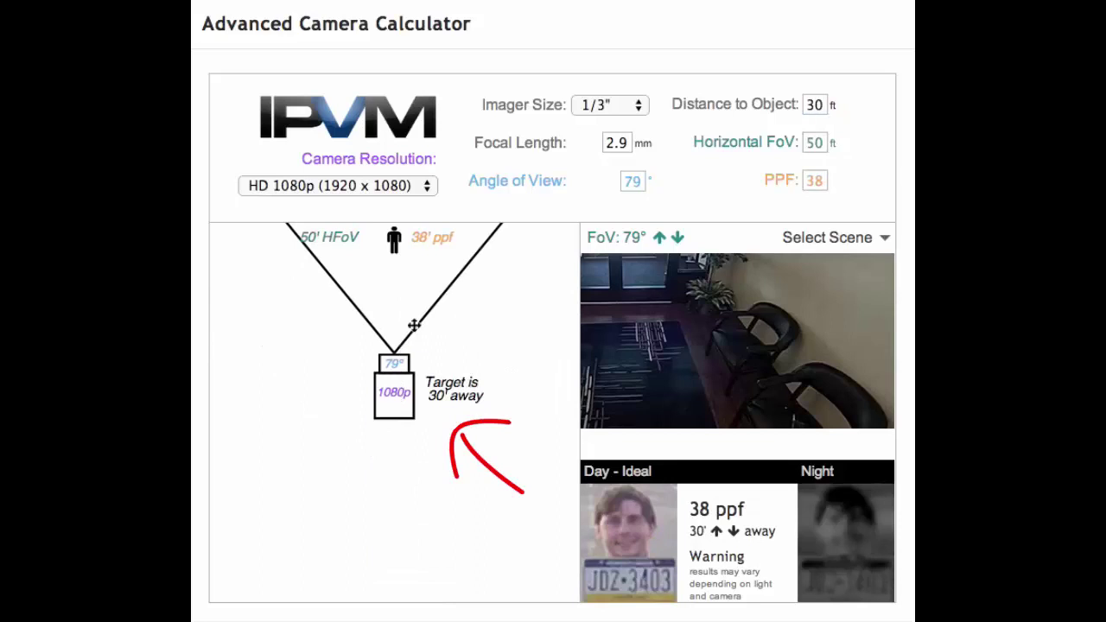
left_click_drag(827, 105, 775, 104)
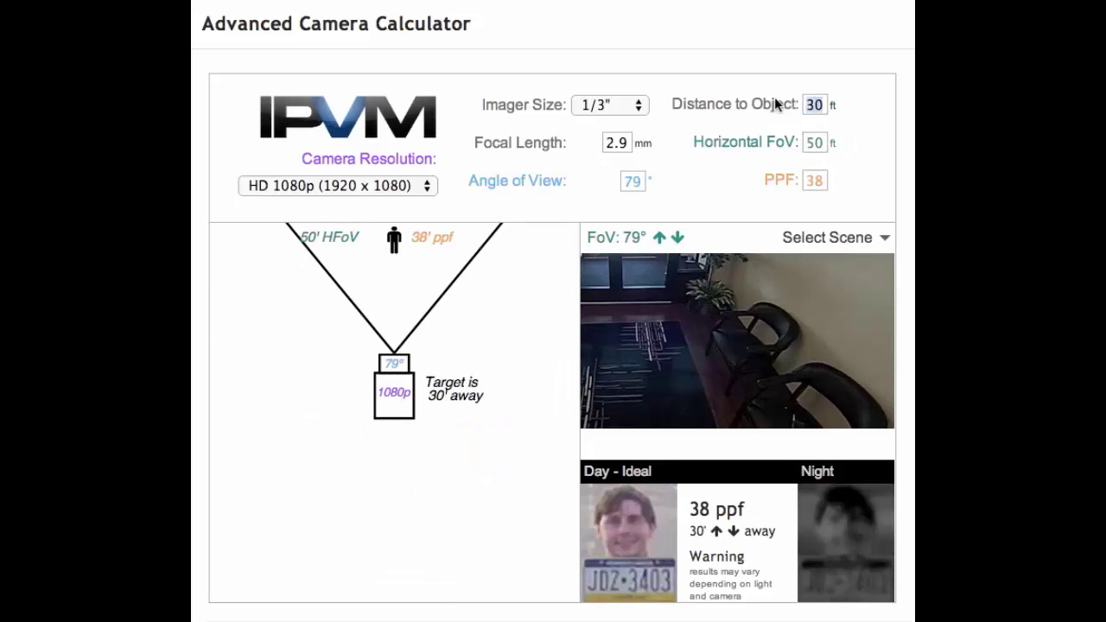
type("60")
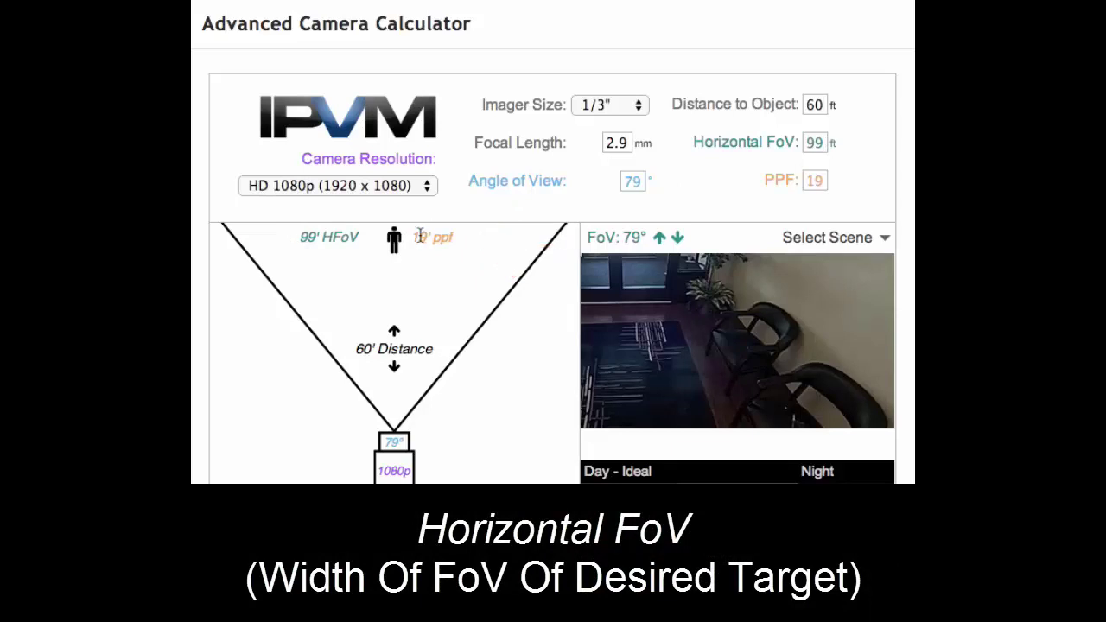
Set the horizontal FoV to 50 ft, followed by the PPF to 50
left_click_drag(819, 143, 799, 144)
type("50")
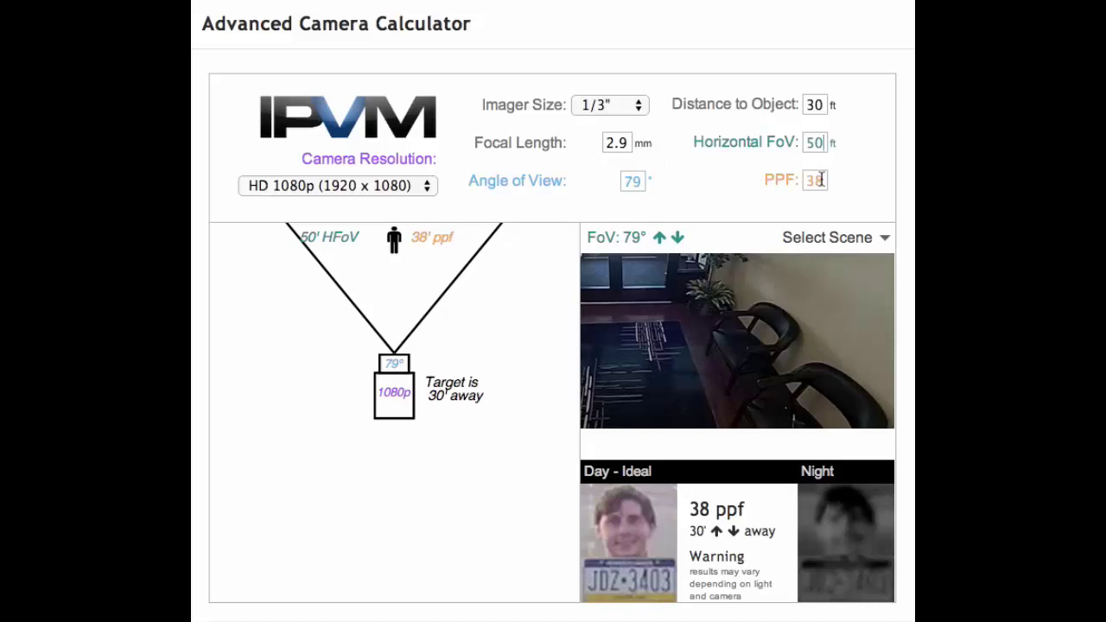
left_click_drag(822, 179, 797, 179)
type("50")
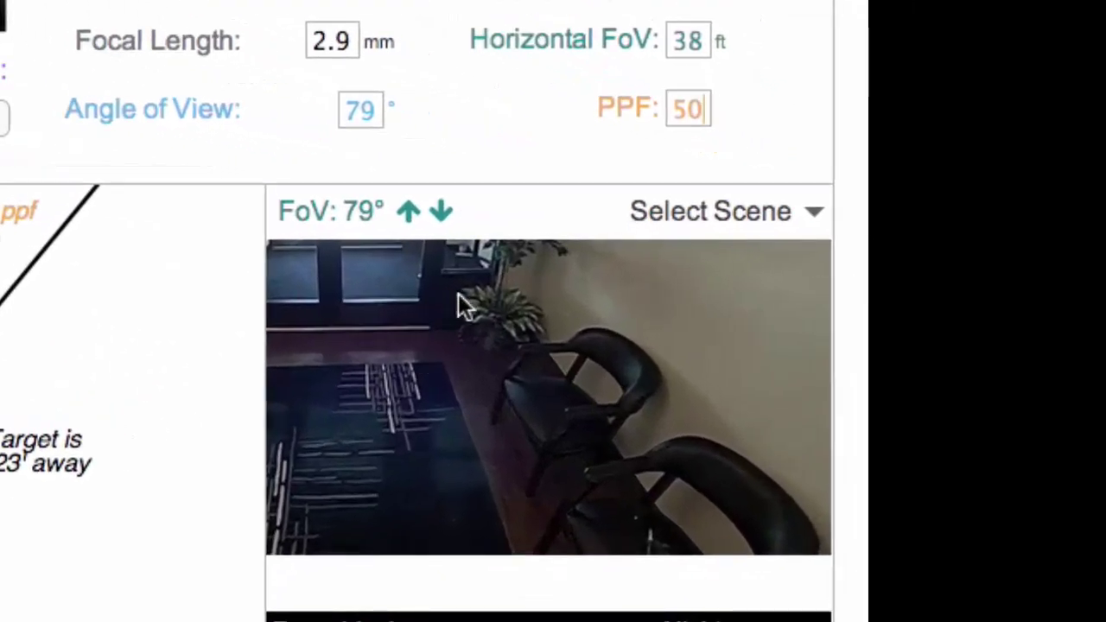
Widen the camera's field of view to about 106° in the diagram and set the distance to object to 10 ft
left_click_drag(387, 256, 652, 473)
mouse_move(367, 316)
left_mouse_down()
mouse_move(397, 351)
mouse_move(547, 427)
mouse_move(563, 469)
mouse_move(545, 428)
left_mouse_up()
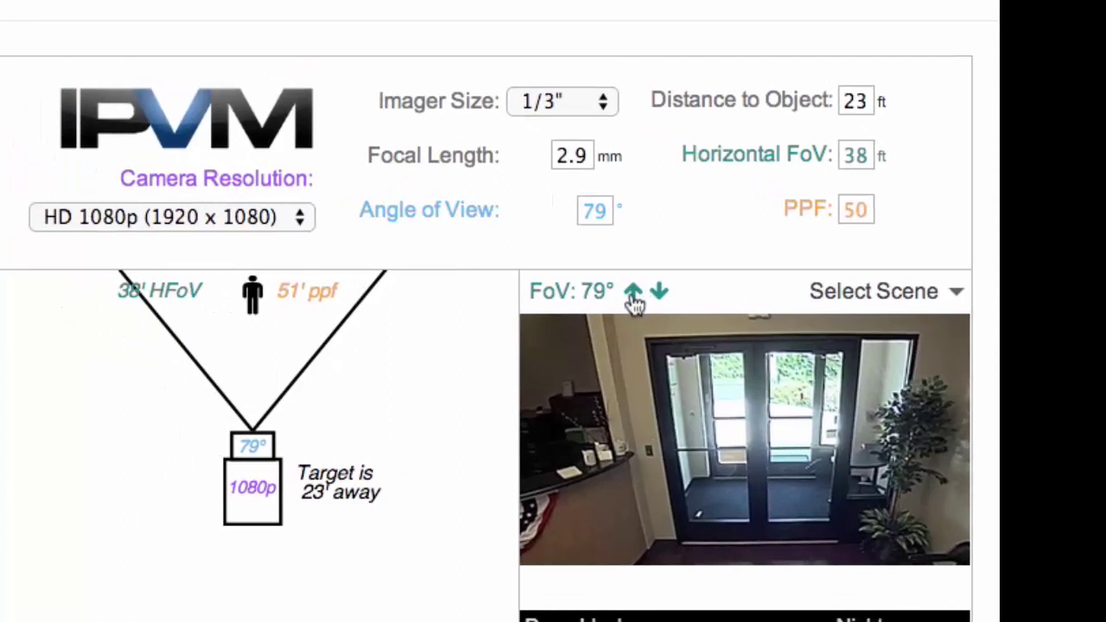
left_click_drag(331, 328, 394, 348)
left_click_drag(590, 418, 660, 422)
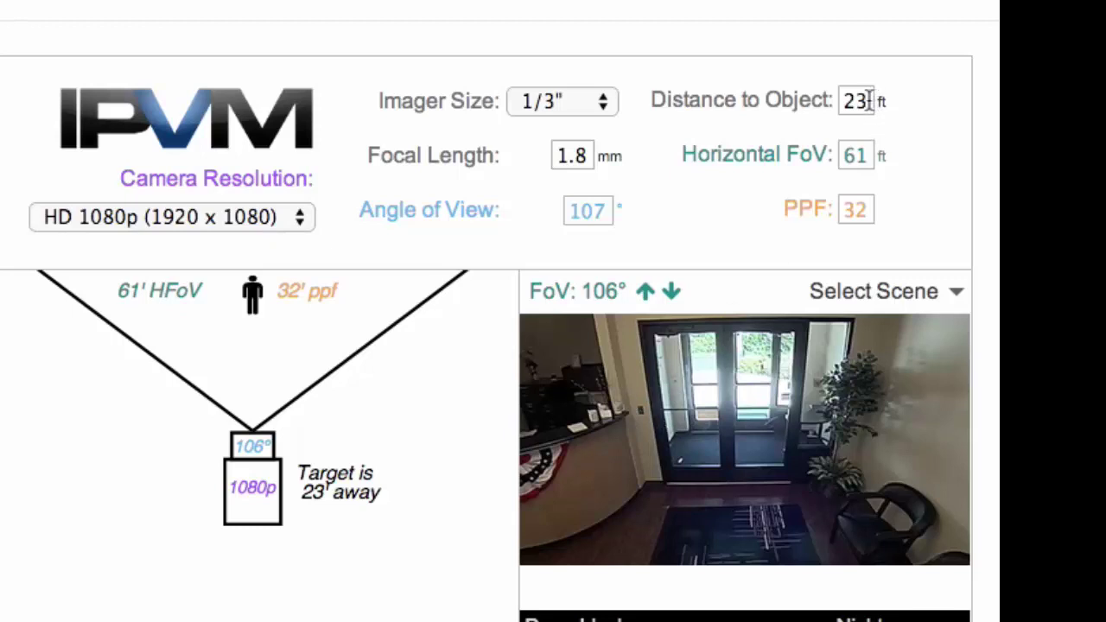
left_click_drag(864, 102, 845, 102)
type("10")
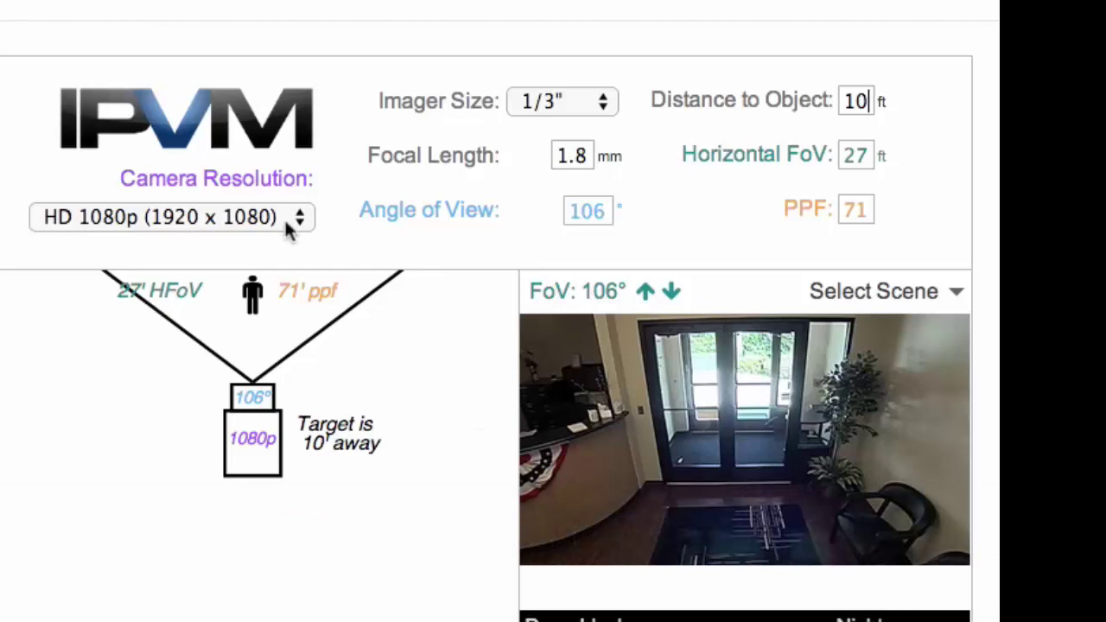
Set the camera resolution to HD 720p (1280 x 720), followed by 1.3MP (1280 x 1024)
left_click(291, 221)
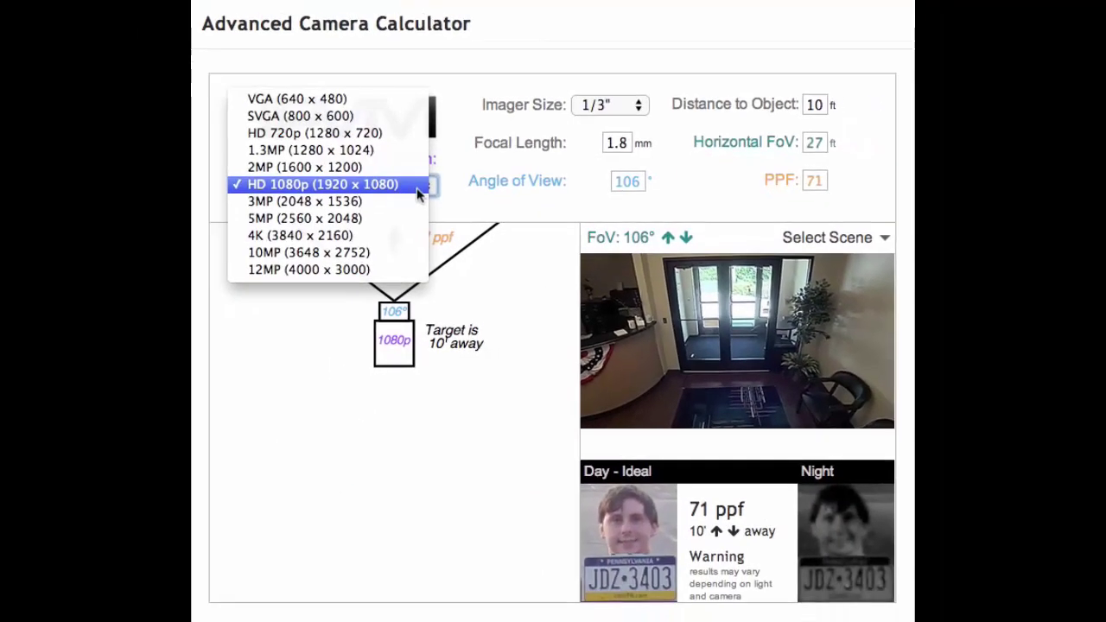
left_click(385, 134)
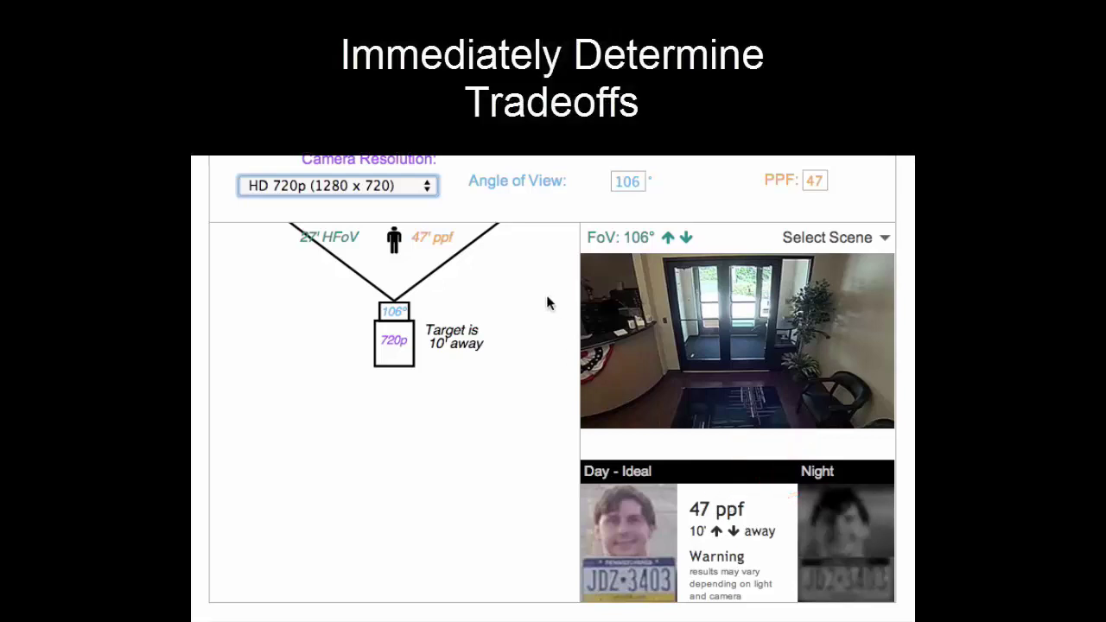
left_click(425, 185)
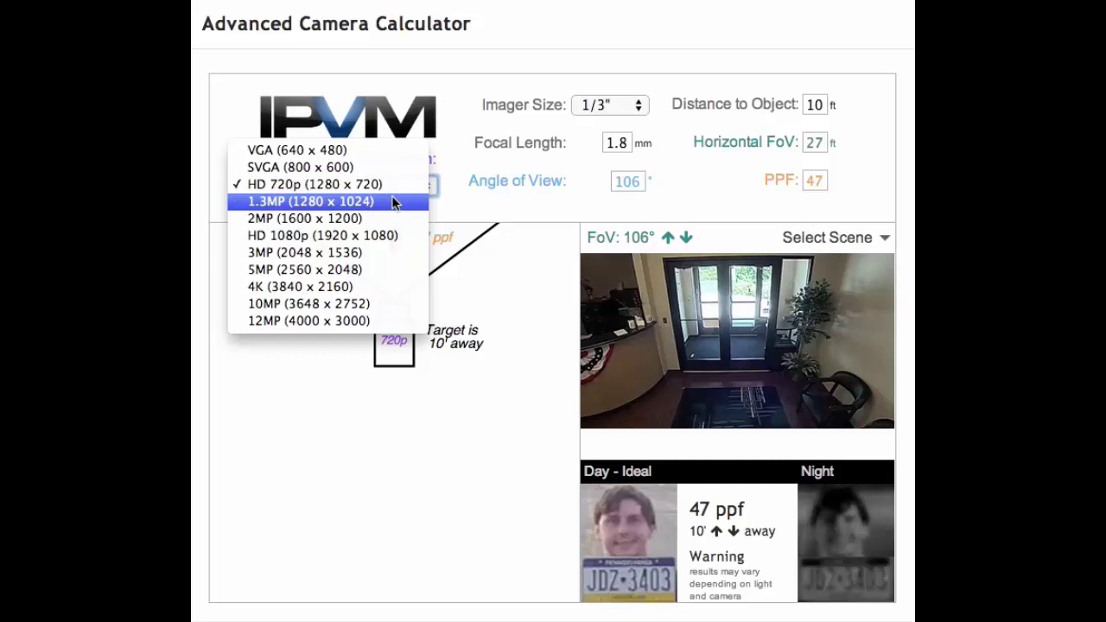
left_click(394, 201)
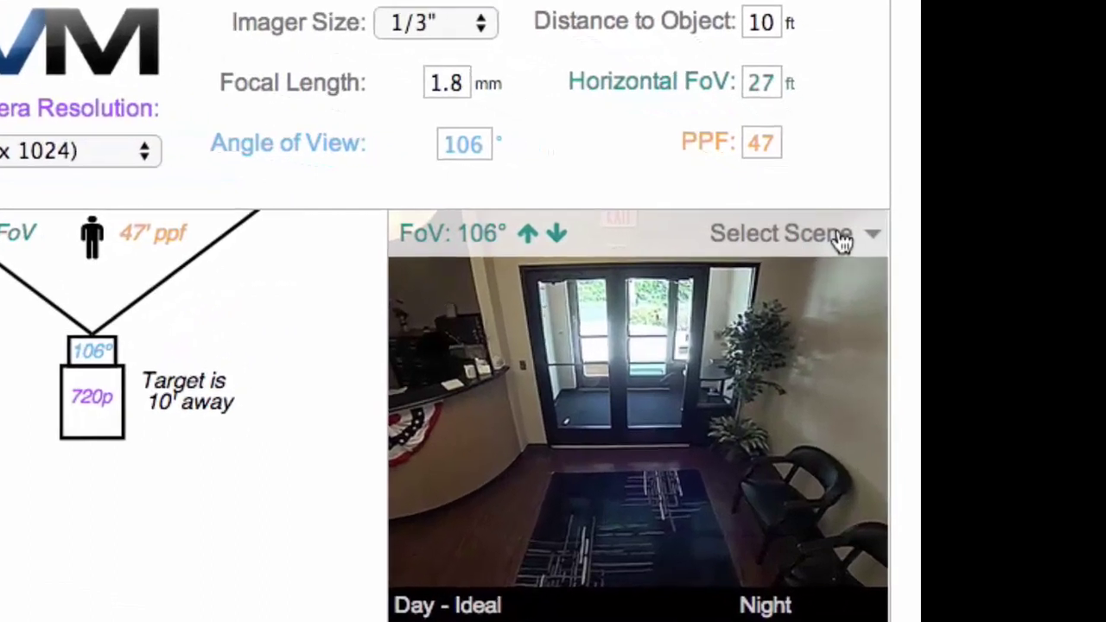
Switch the preview to the Intersection scene and widen the field of view in the diagram to about 127°
left_click(864, 241)
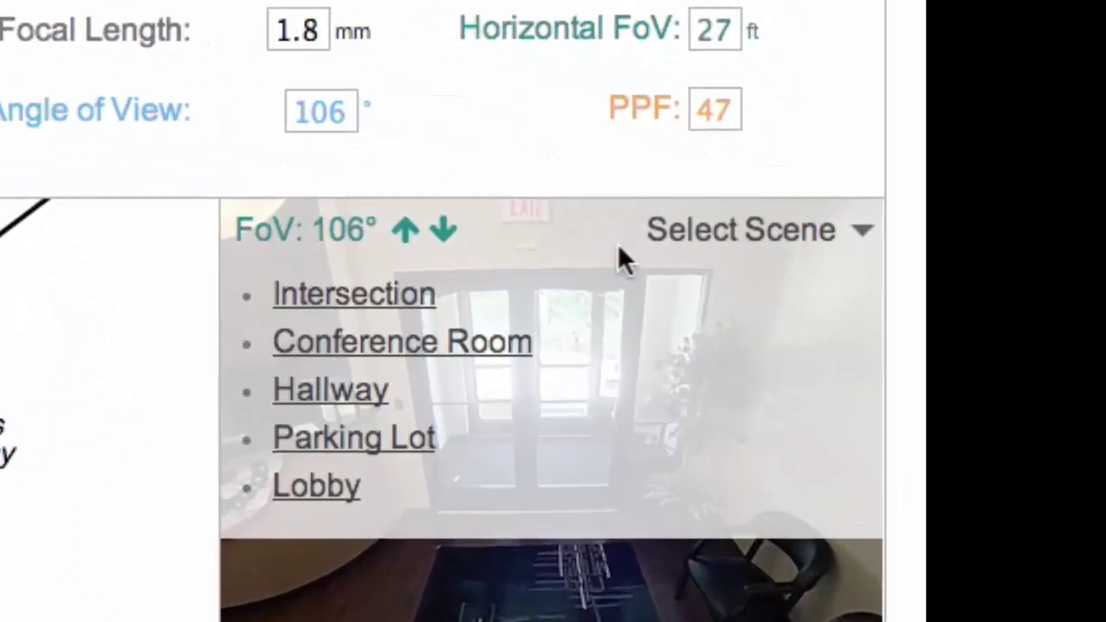
left_click(406, 309)
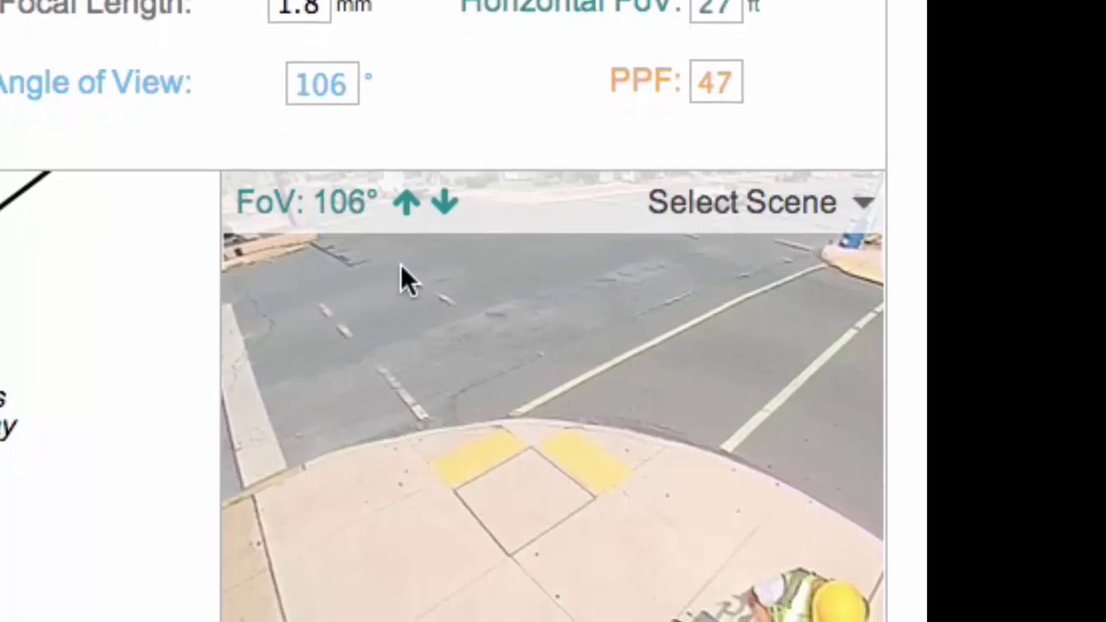
mouse_move(349, 274)
left_mouse_down()
mouse_move(430, 444)
mouse_move(424, 501)
mouse_move(510, 473)
mouse_move(403, 458)
mouse_move(469, 281)
mouse_move(479, 463)
mouse_move(412, 467)
mouse_move(423, 467)
left_mouse_up()
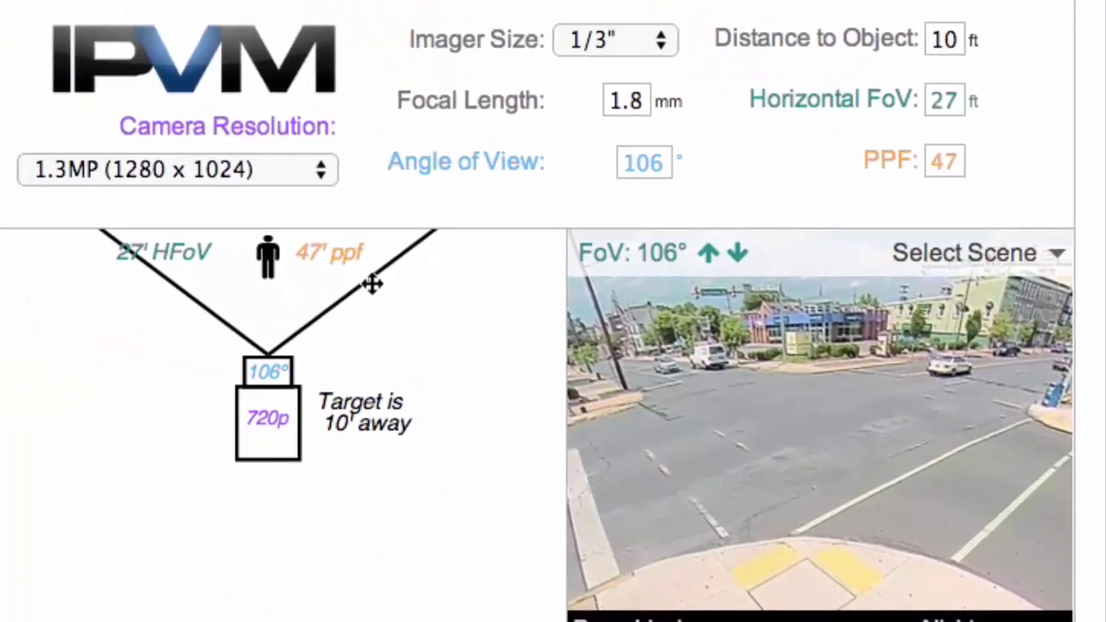
left_click_drag(371, 284, 403, 291)
left_click_drag(705, 377, 794, 390)
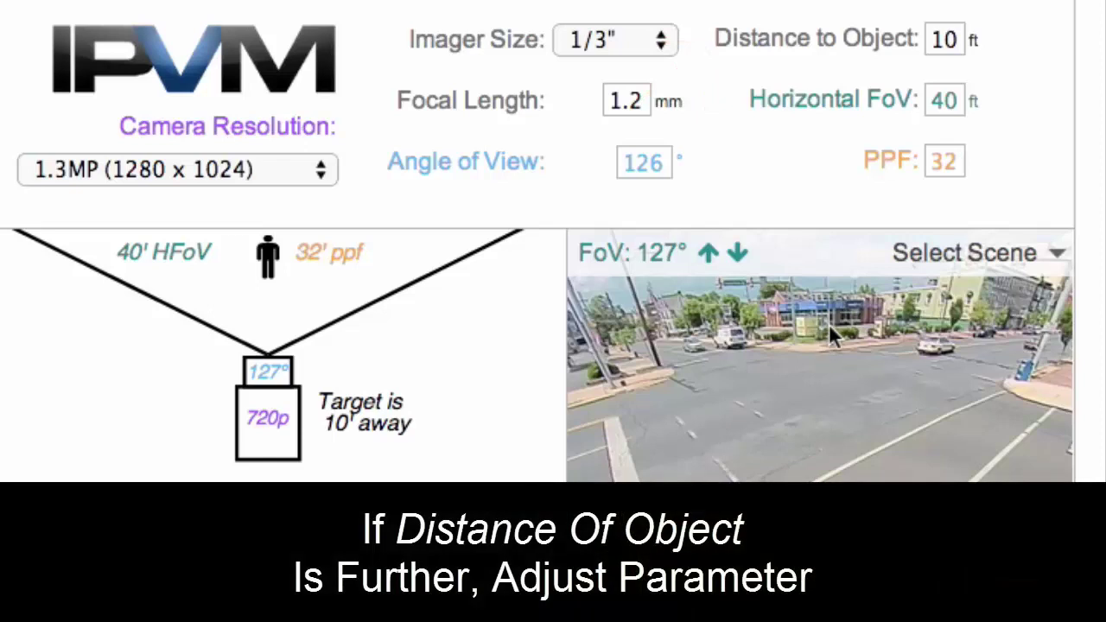
Set the distance to object to 80 ft for the intersection scene
left_click(952, 40)
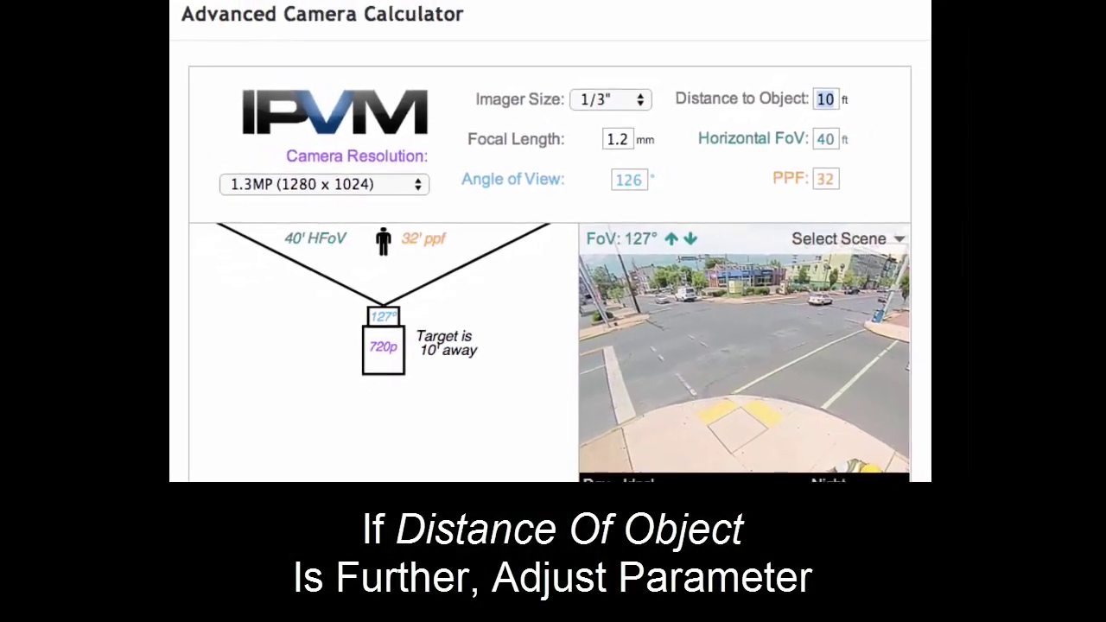
key("BackSpace")
key("BackSpace")
type("80")
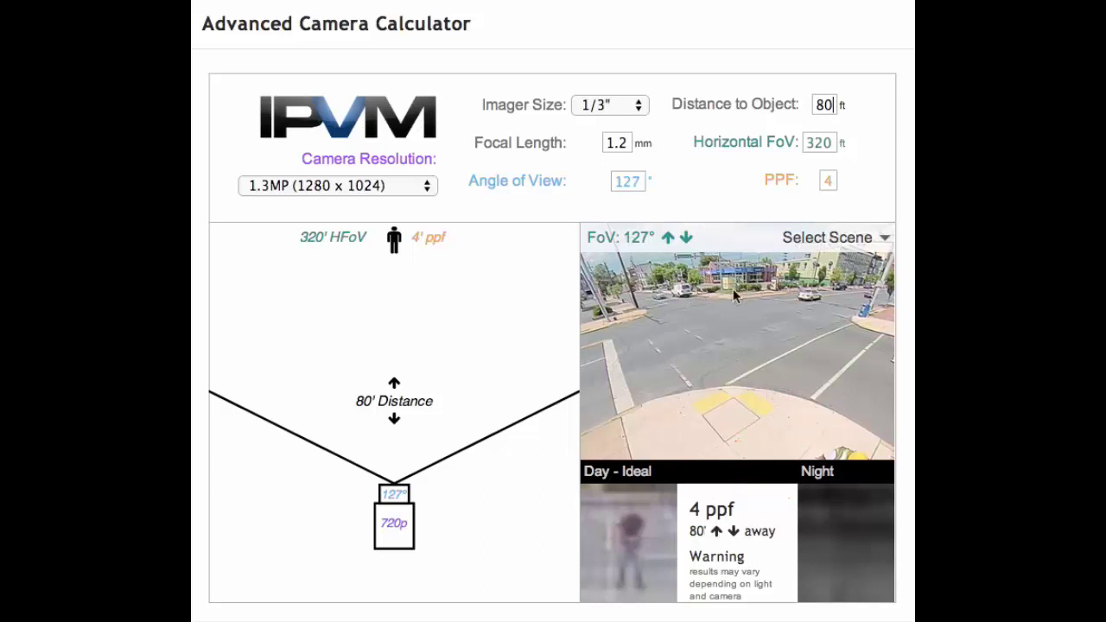
Set the camera resolution to 3MP (2048 x 1536) and narrow the field of view in the diagram to about 100°
left_click(428, 188)
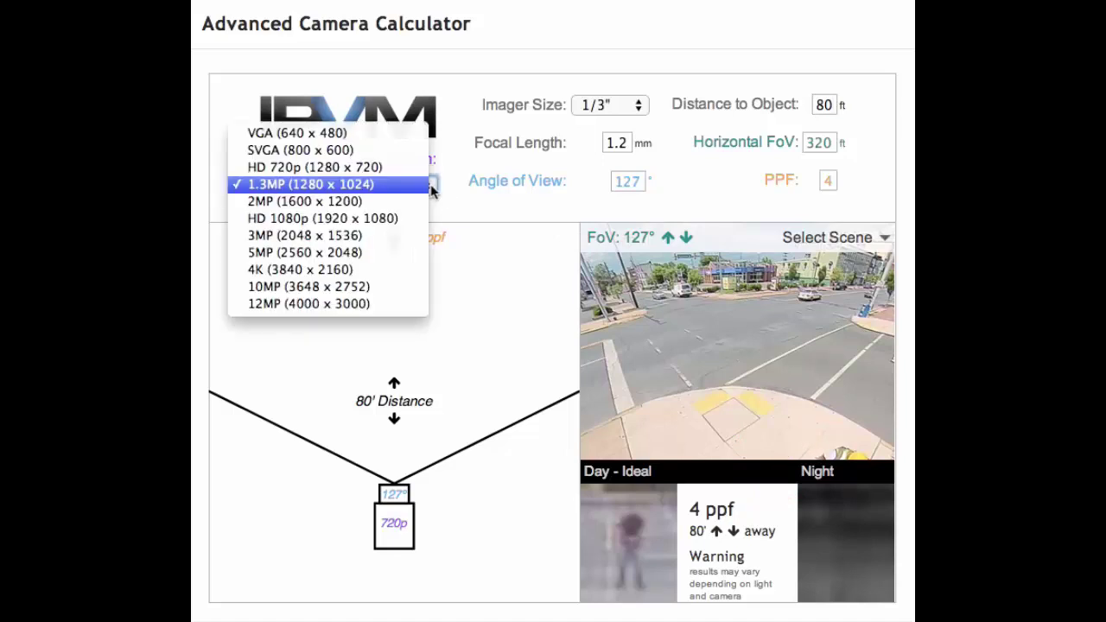
left_click(407, 239)
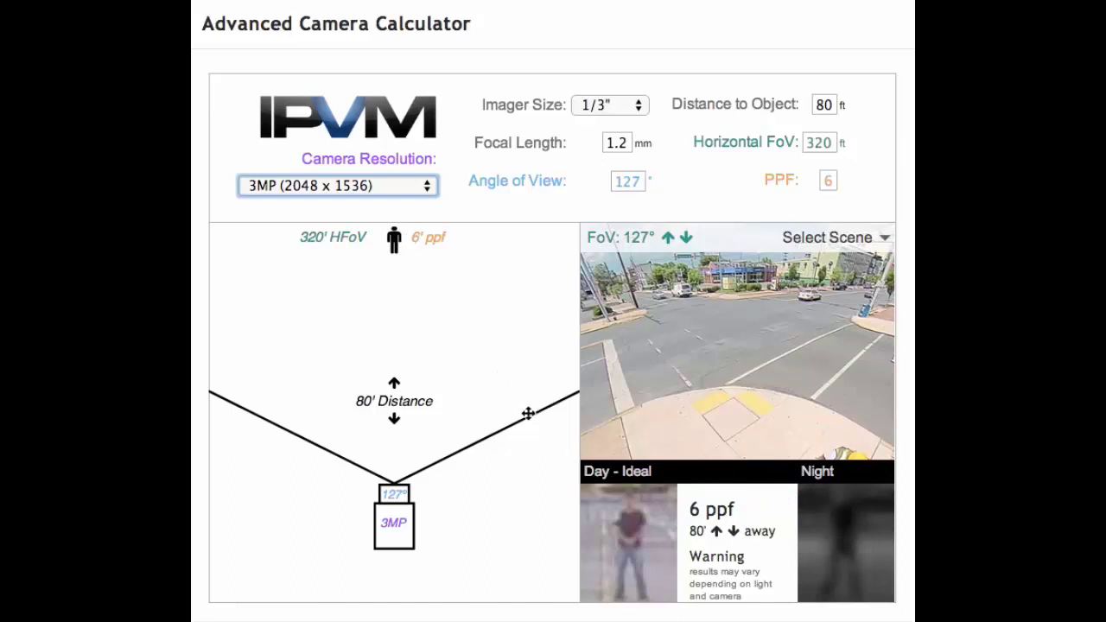
left_click_drag(539, 419, 485, 361)
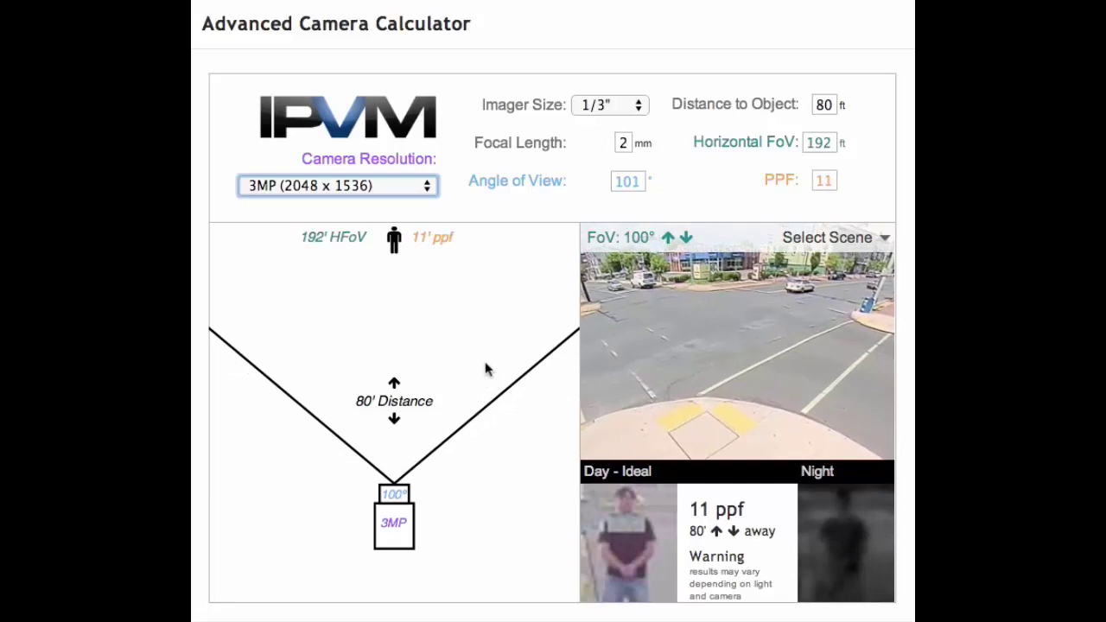
left_click_drag(668, 299, 754, 361)
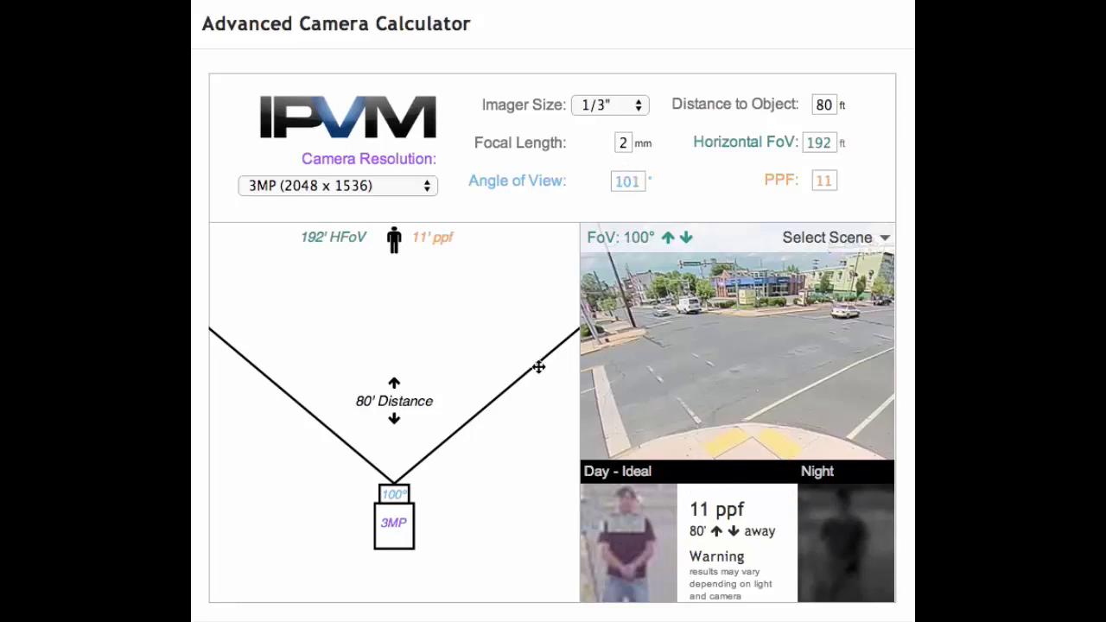
Narrow the field of view in the diagram to about 35° and aim the intersection preview at the corner building
left_click_drag(538, 367, 442, 311)
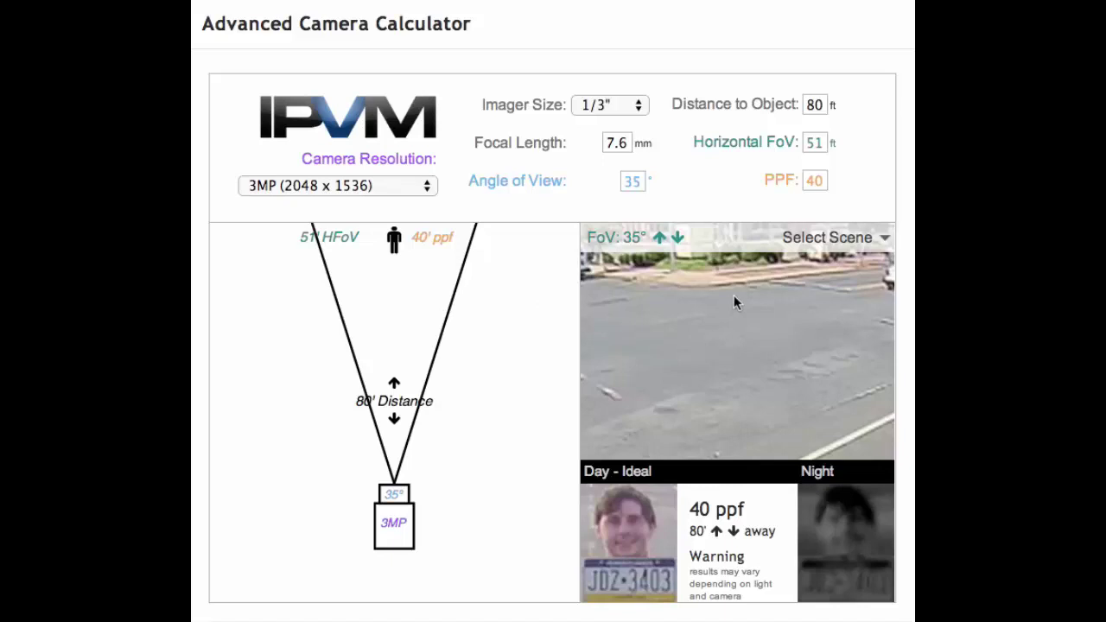
left_click_drag(733, 294, 890, 392)
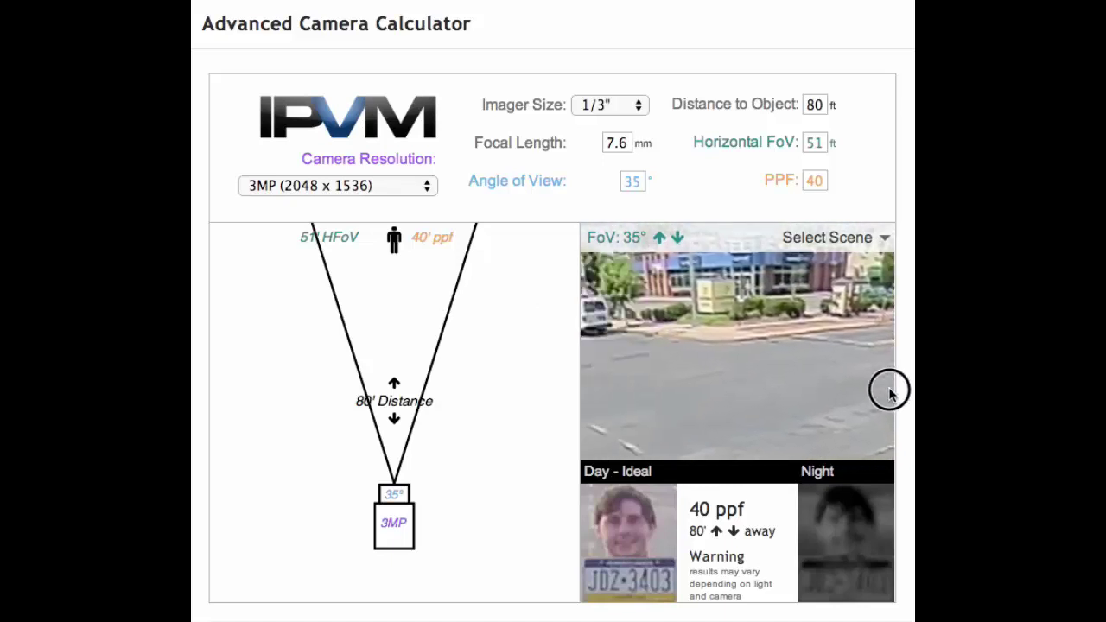
right_click(637, 300)
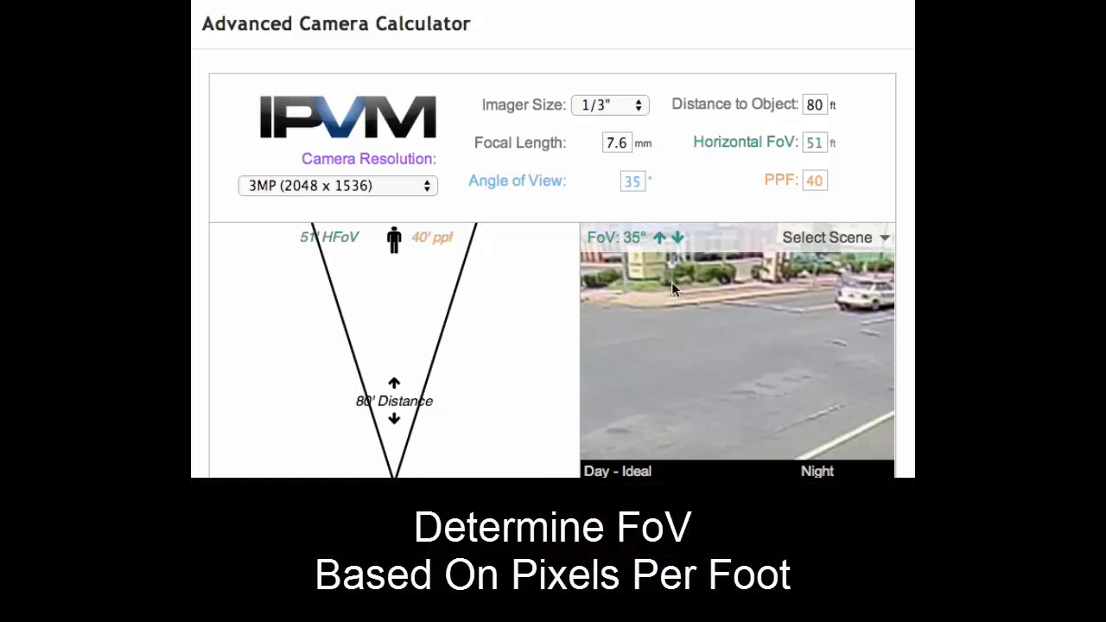
left_click_drag(671, 283, 736, 343)
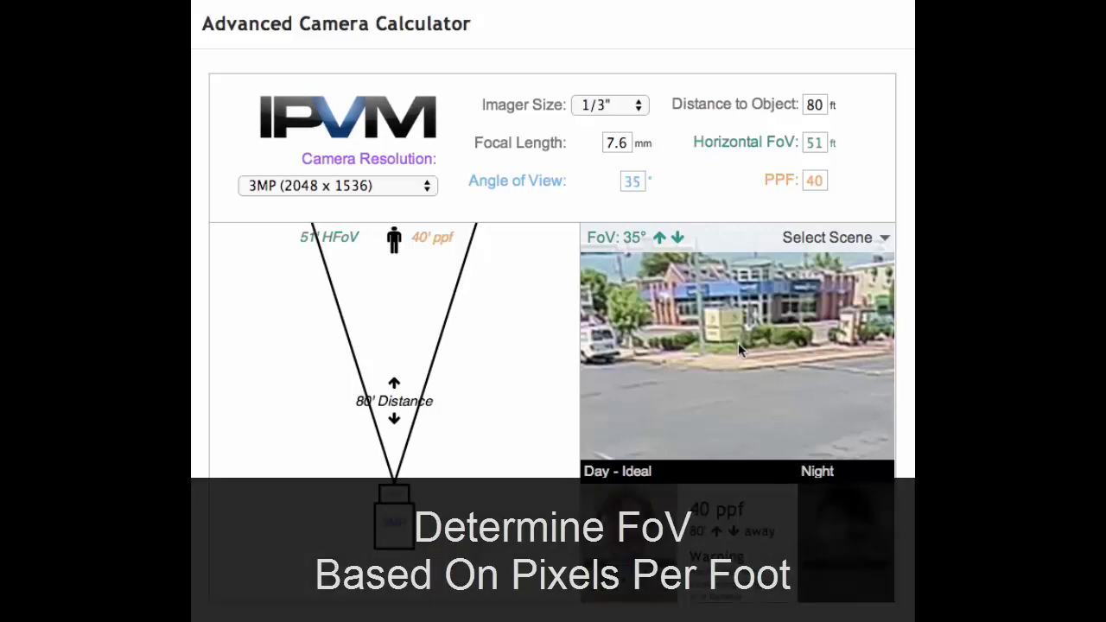
Set the camera resolution to 5MP (2560 x 2048) and widen the field of view to about 59°, re-aiming the intersection preview
left_click(425, 187)
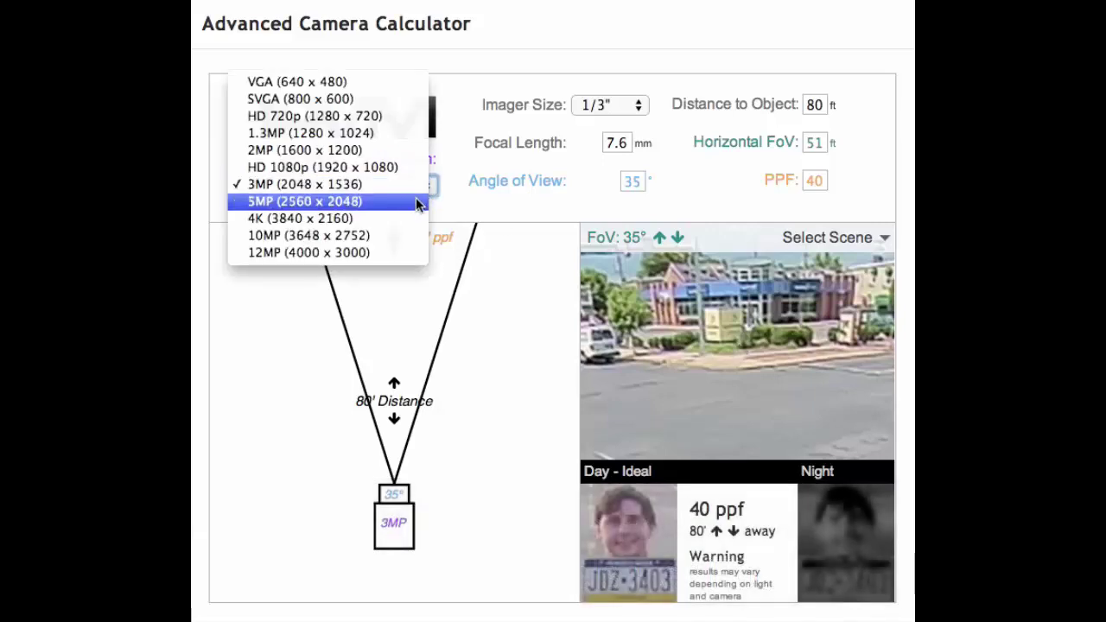
left_click(417, 202)
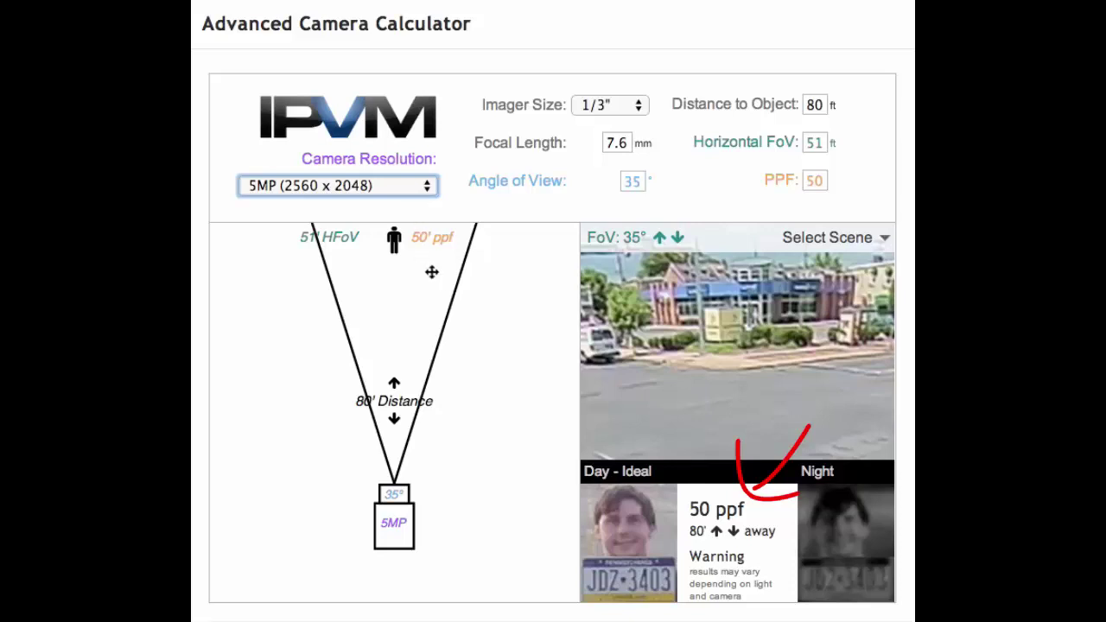
left_click_drag(449, 291, 473, 298)
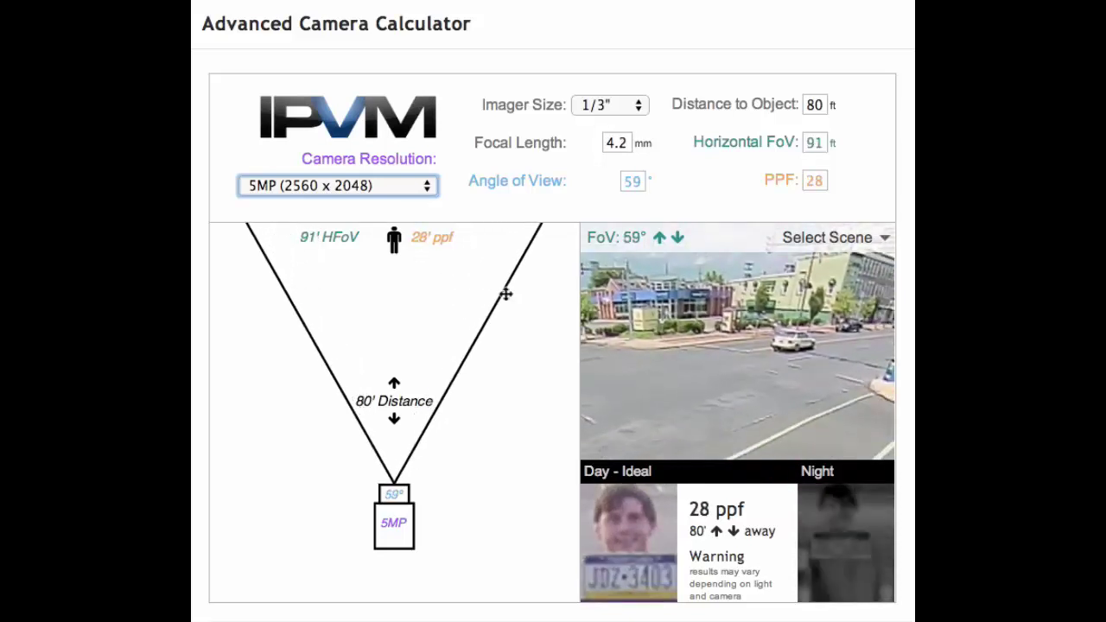
left_click_drag(627, 306, 831, 338)
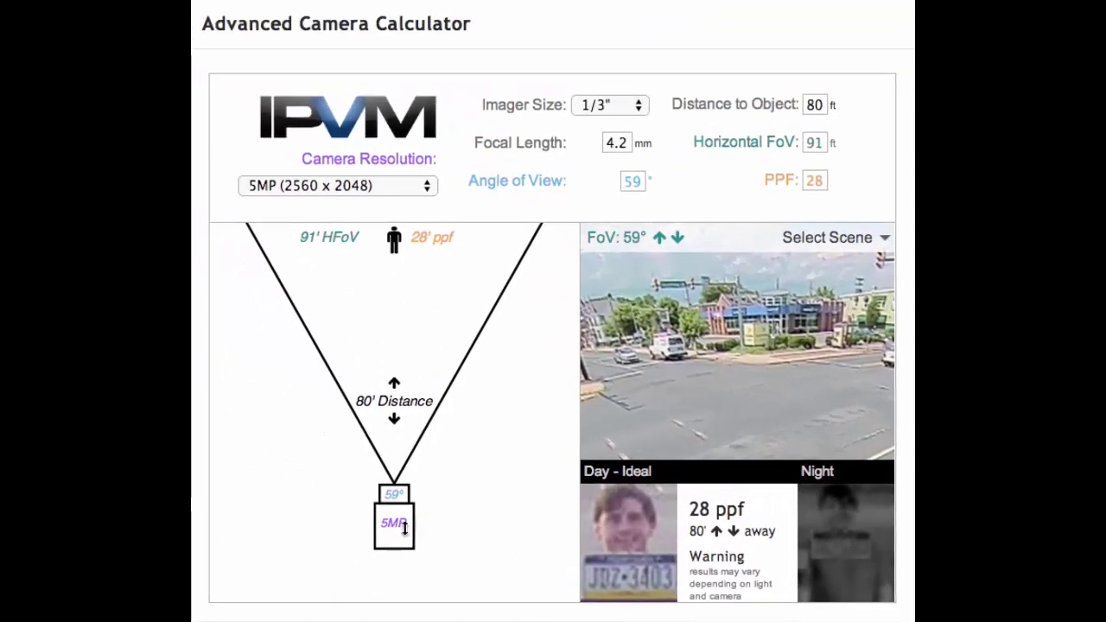
Move the camera in the diagram to about 56 ft from the object and switch the preview to the Lobby scene, aimed at the entrance doors
left_click_drag(388, 526, 385, 456)
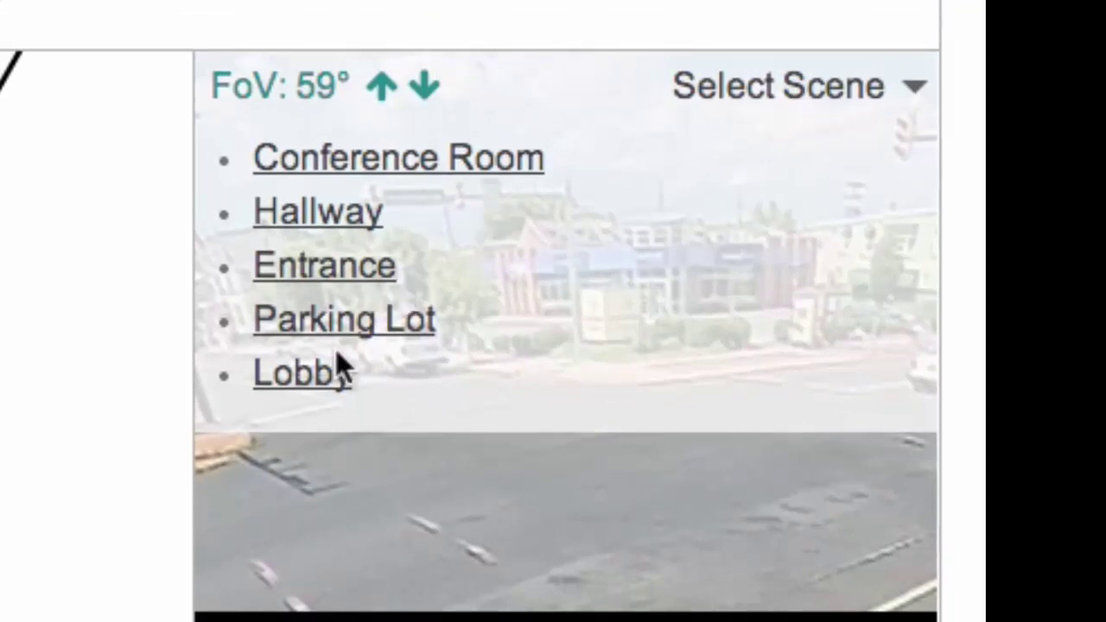
left_click(337, 382)
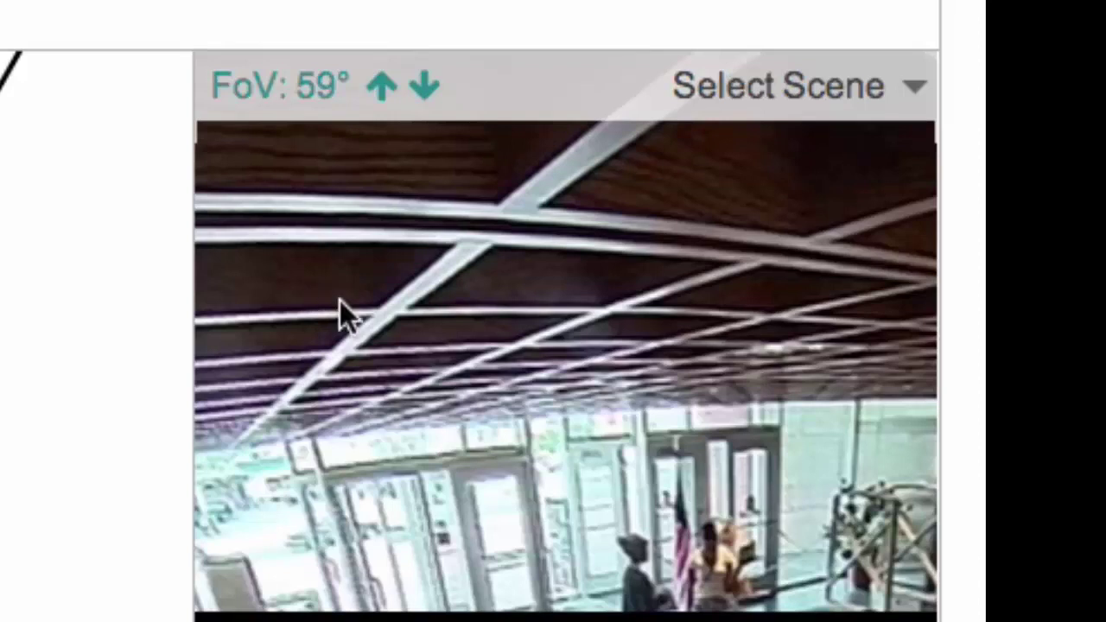
right_click(430, 432)
left_click(309, 417)
left_click_drag(308, 417, 595, 336)
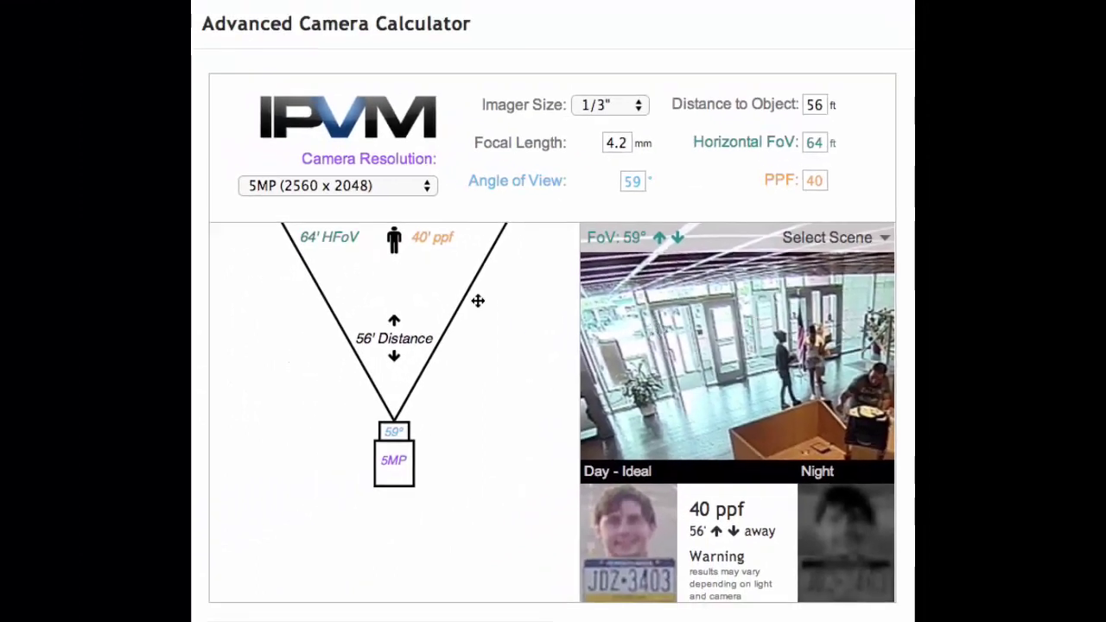
Widen the lobby field of view to about 75° and move the camera in the diagram to about 34 ft from the object
left_click_drag(468, 298, 492, 303)
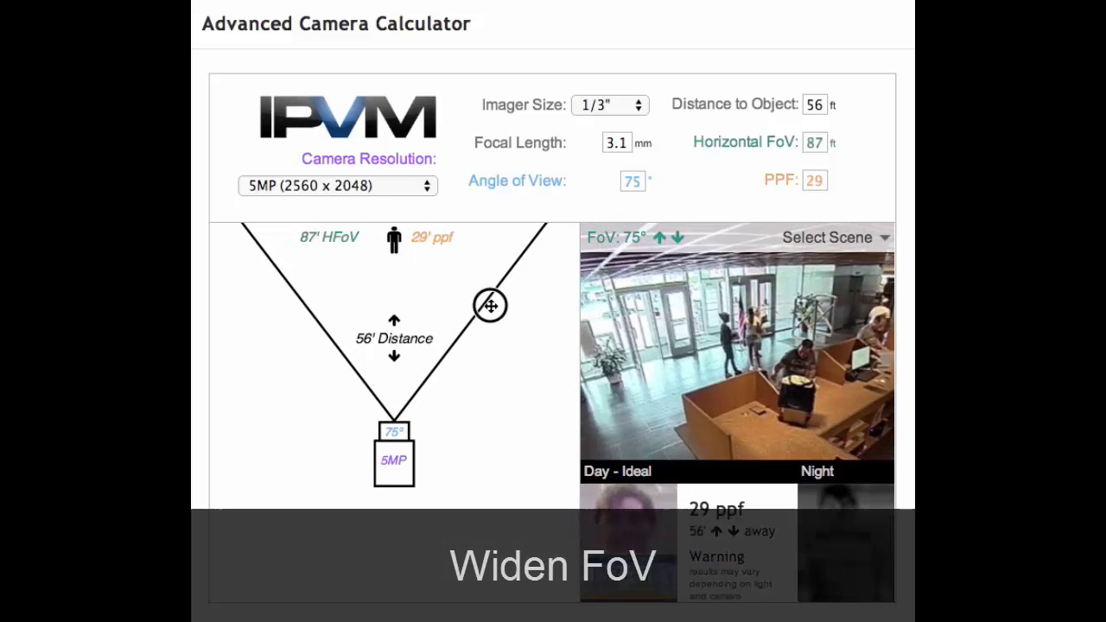
left_click_drag(657, 321, 743, 339)
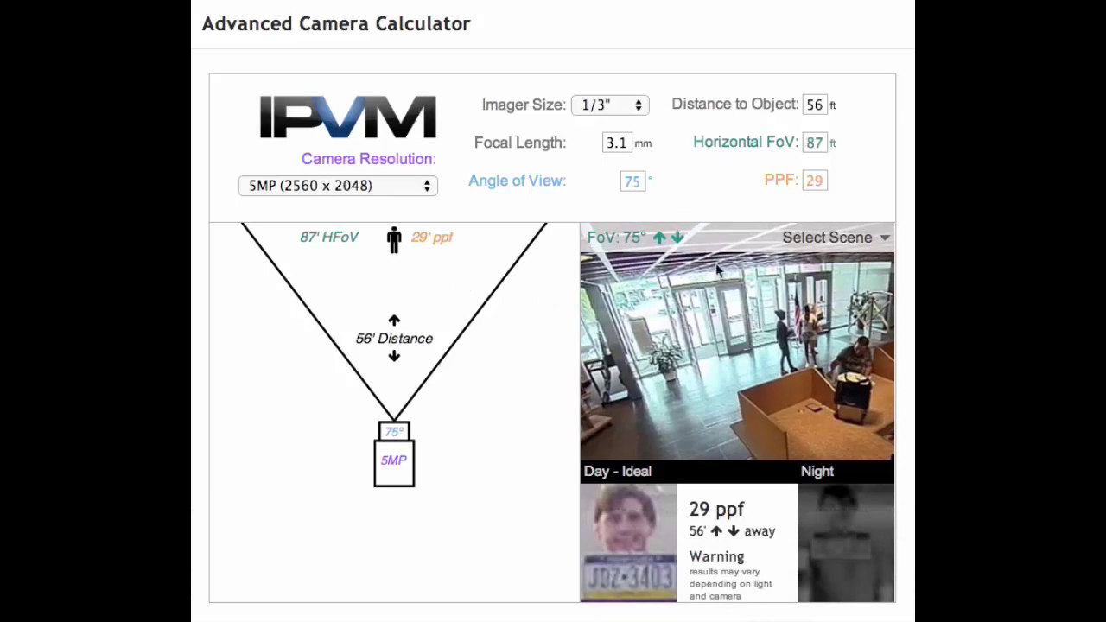
left_click_drag(394, 445, 393, 413)
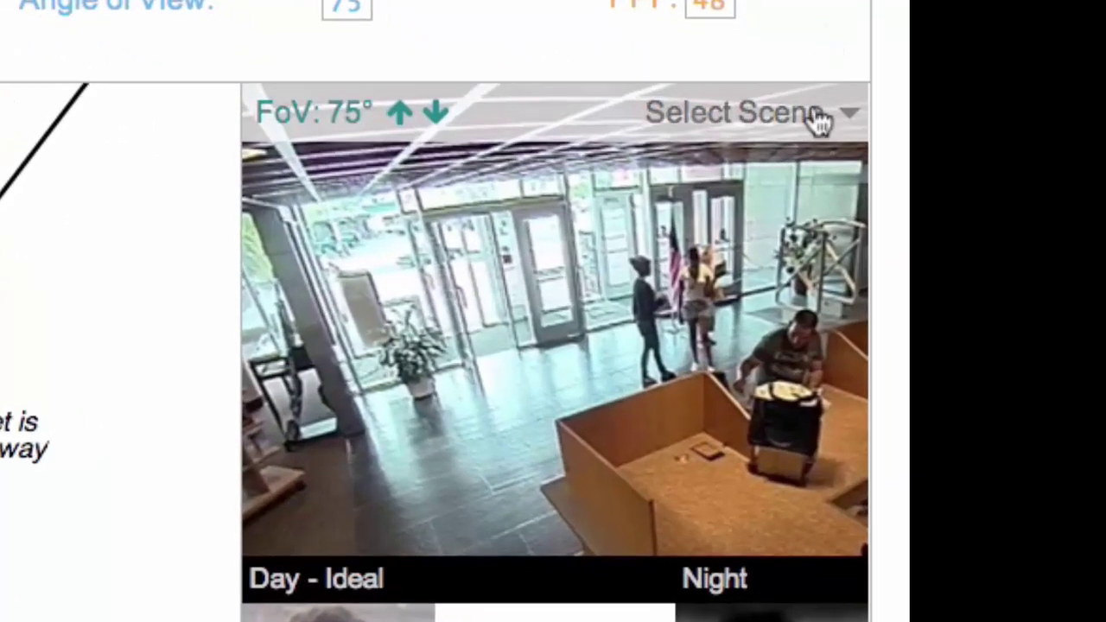
Switch the preview to the Parking Lot scene and aim it at the rows of parked cars
left_click(817, 117)
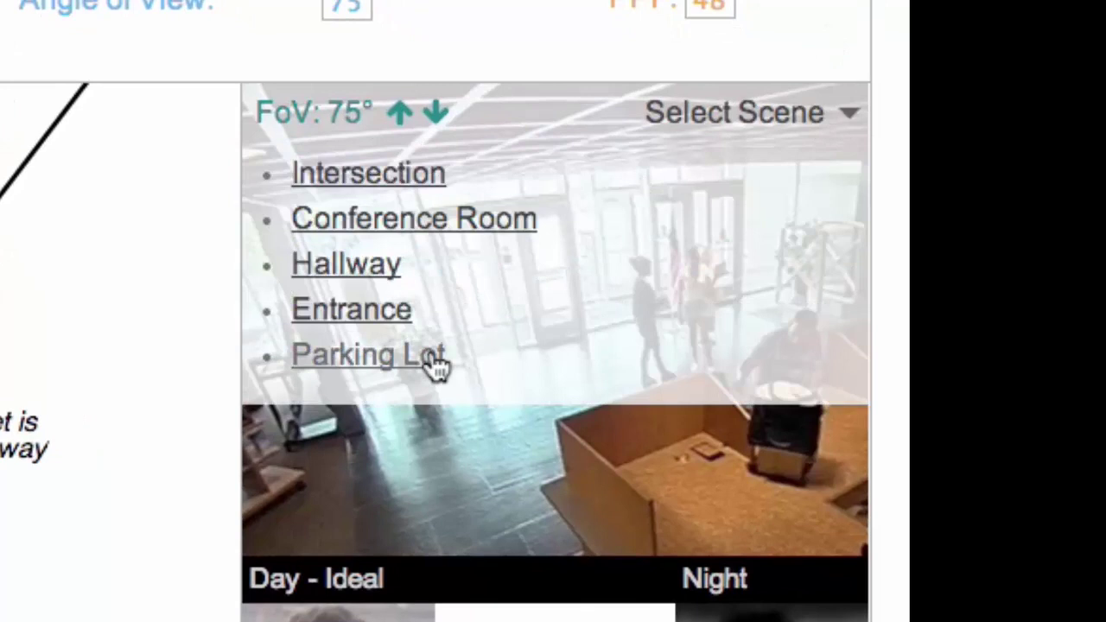
left_click(437, 365)
left_click_drag(498, 281, 648, 405)
Switch the preview to the Conference Room scene and aim it down at the floor
left_click(729, 138)
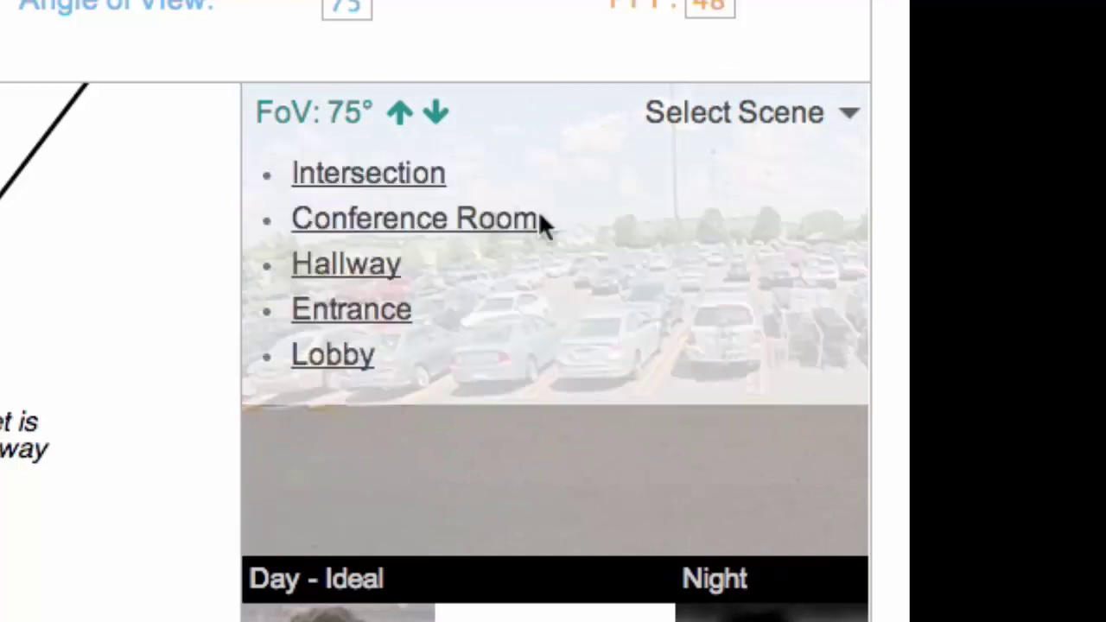
left_click(375, 223)
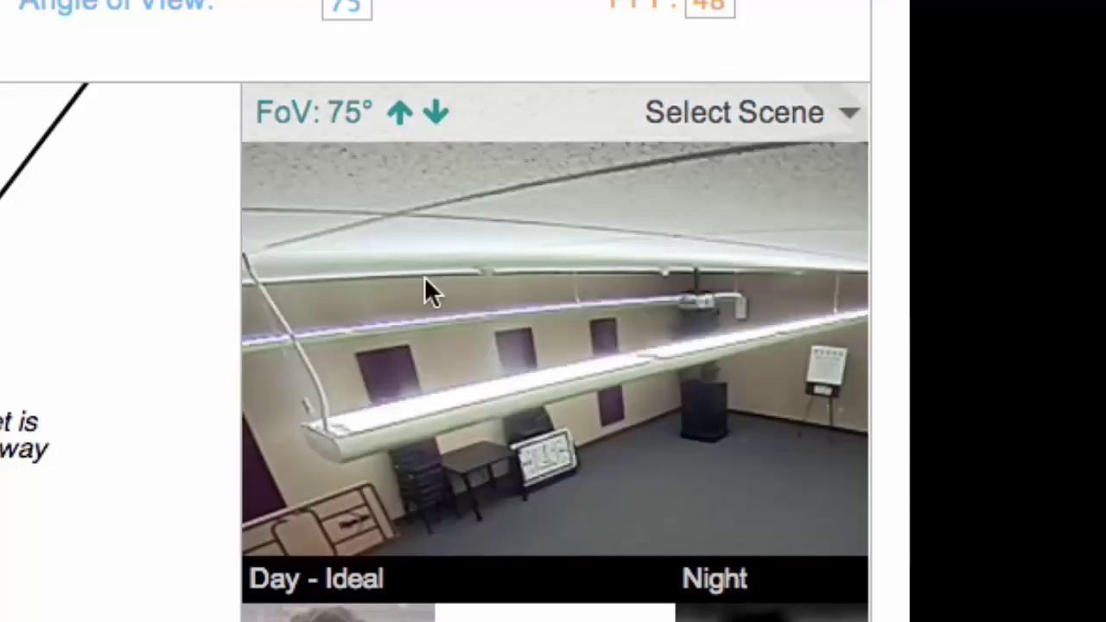
right_click(420, 277)
mouse_move(401, 158)
left_mouse_down()
mouse_move(366, 215)
mouse_move(464, 365)
mouse_move(407, 210)
mouse_move(399, 153)
left_mouse_up()
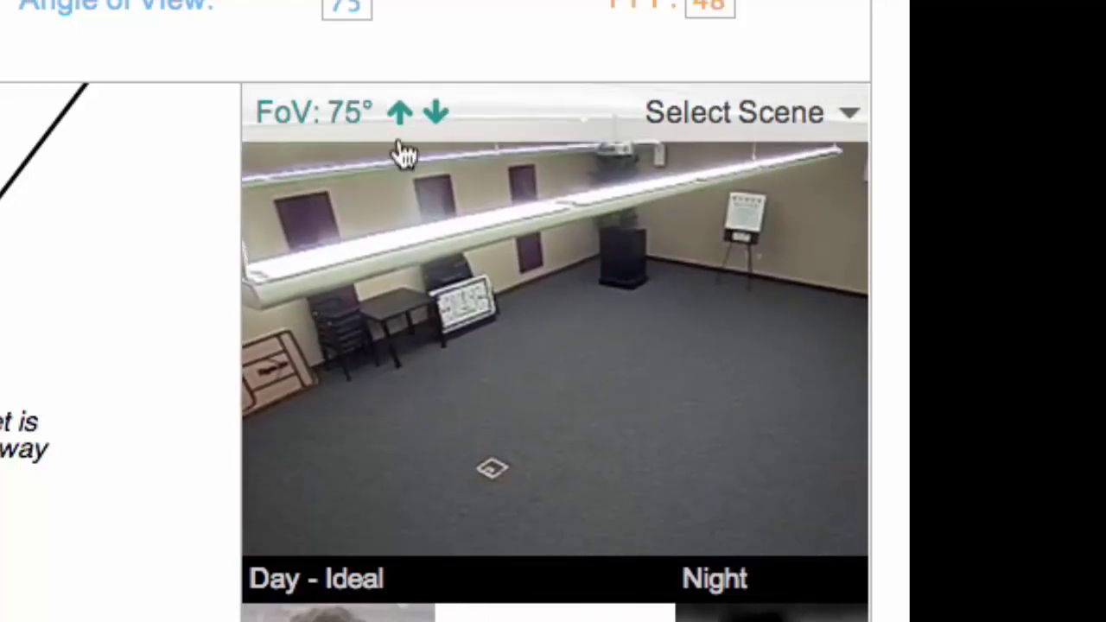
left_click_drag(718, 282, 766, 311)
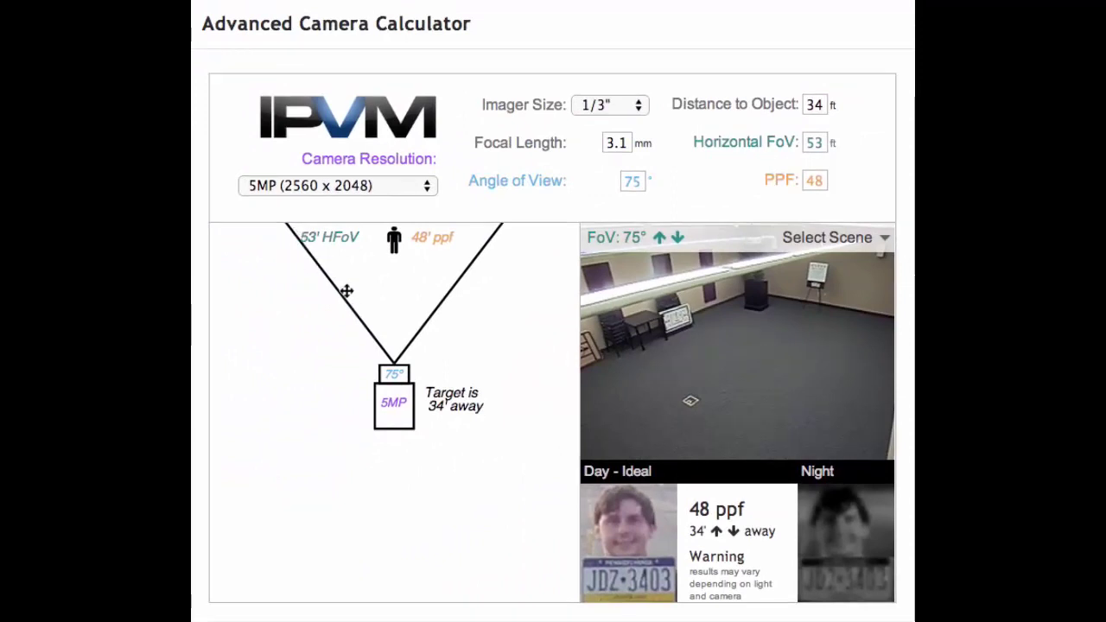
Move the camera to about 56 ft from the object and set the angle of view to 100°, followed by about 74°
left_click_drag(386, 393, 397, 511)
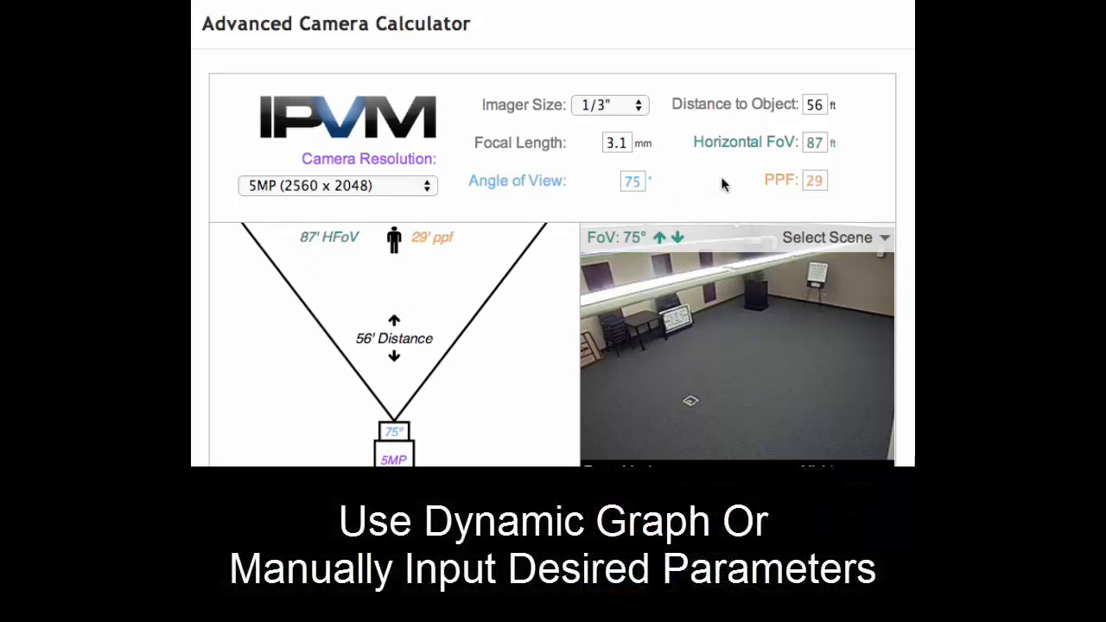
left_click(637, 180)
type("100")
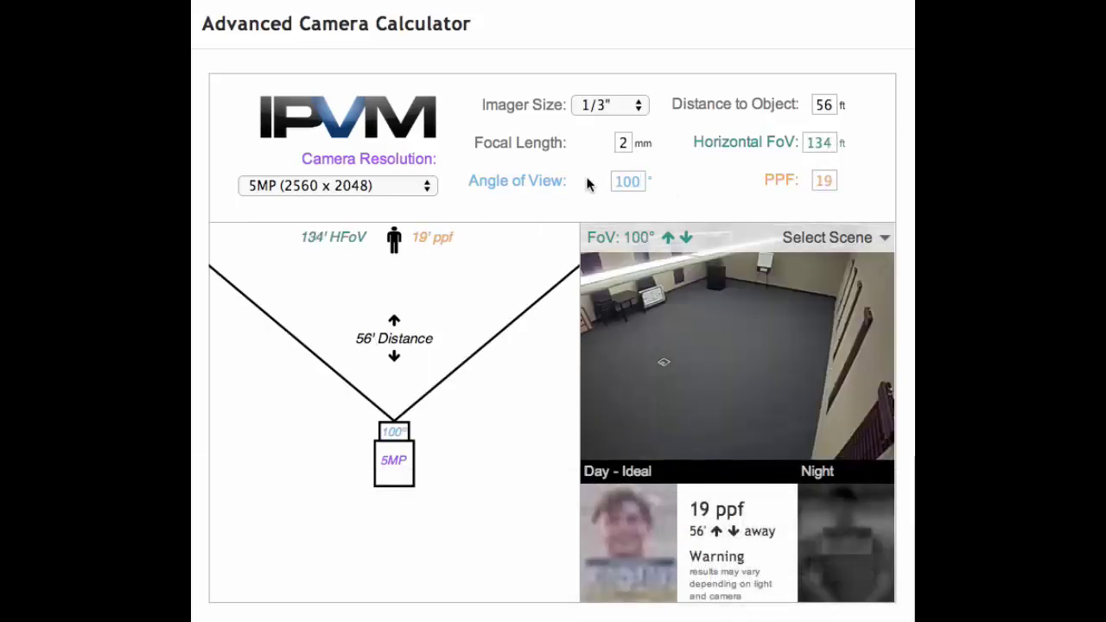
left_click_drag(507, 333, 401, 257)
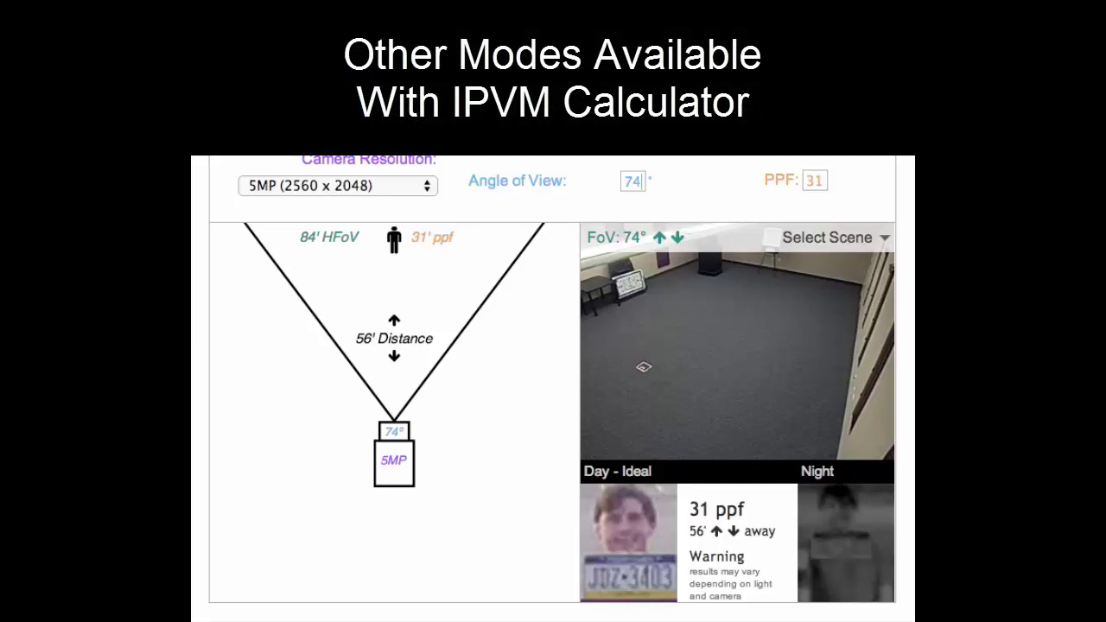
Open the "What camera resolution do I need?" calculator and set its horizontal FoV to 40 ft
scroll(553, 389, "down", 3)
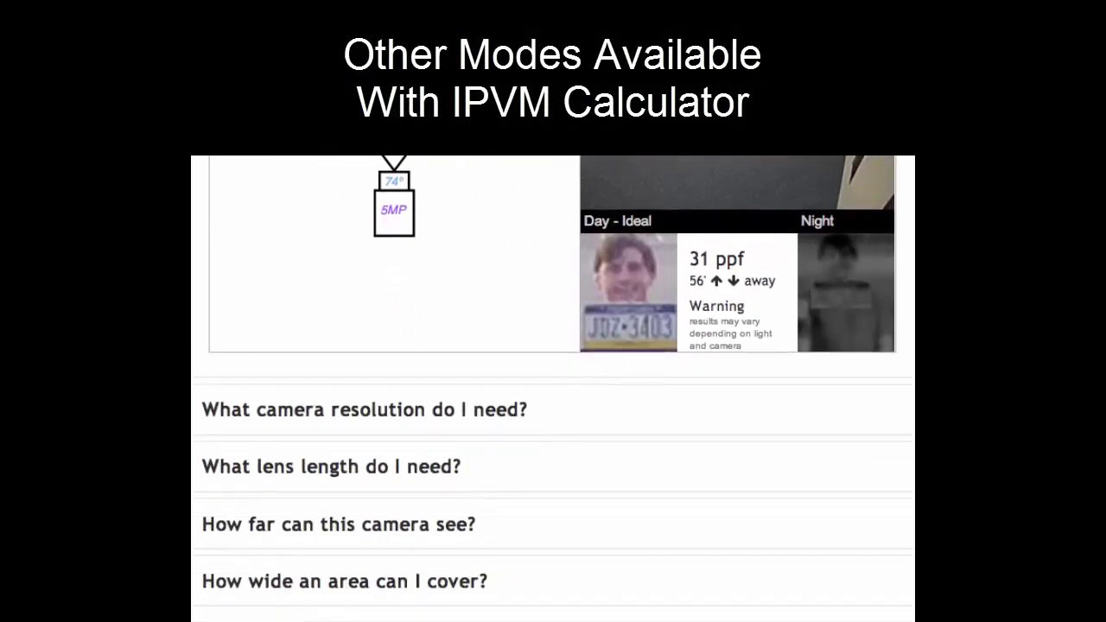
scroll(553, 388, "down", 1)
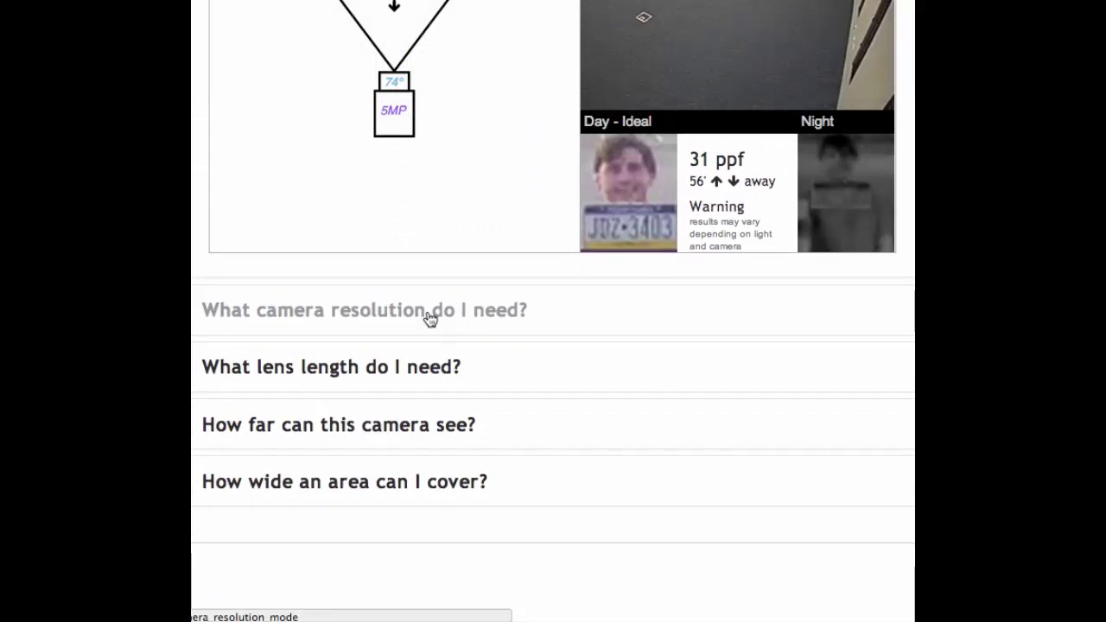
left_click(429, 318)
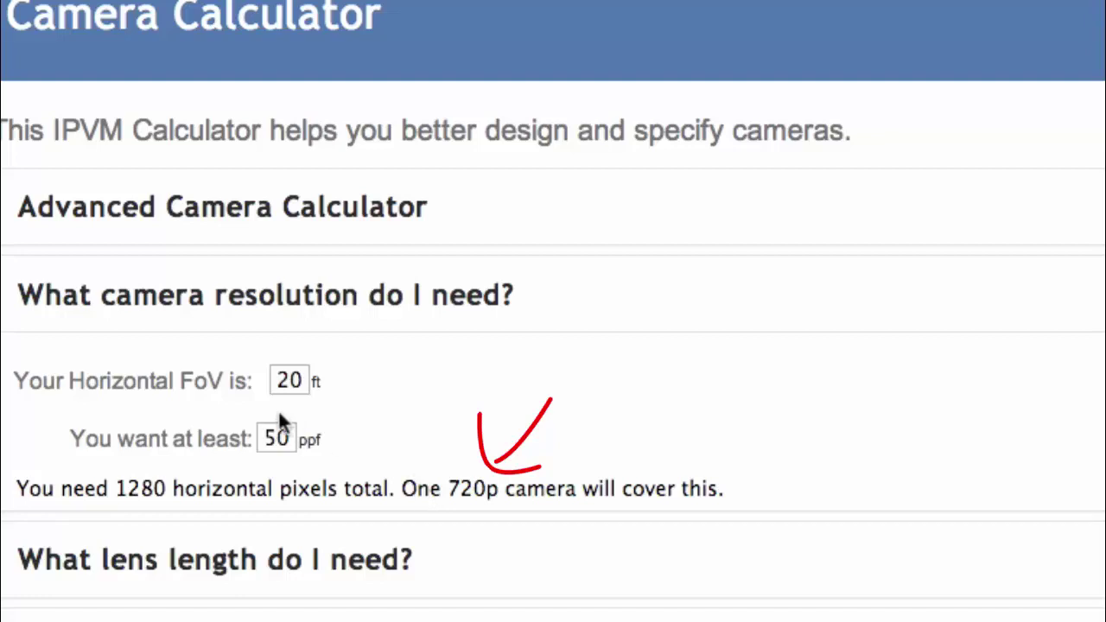
left_click_drag(300, 380, 261, 379)
type("40")
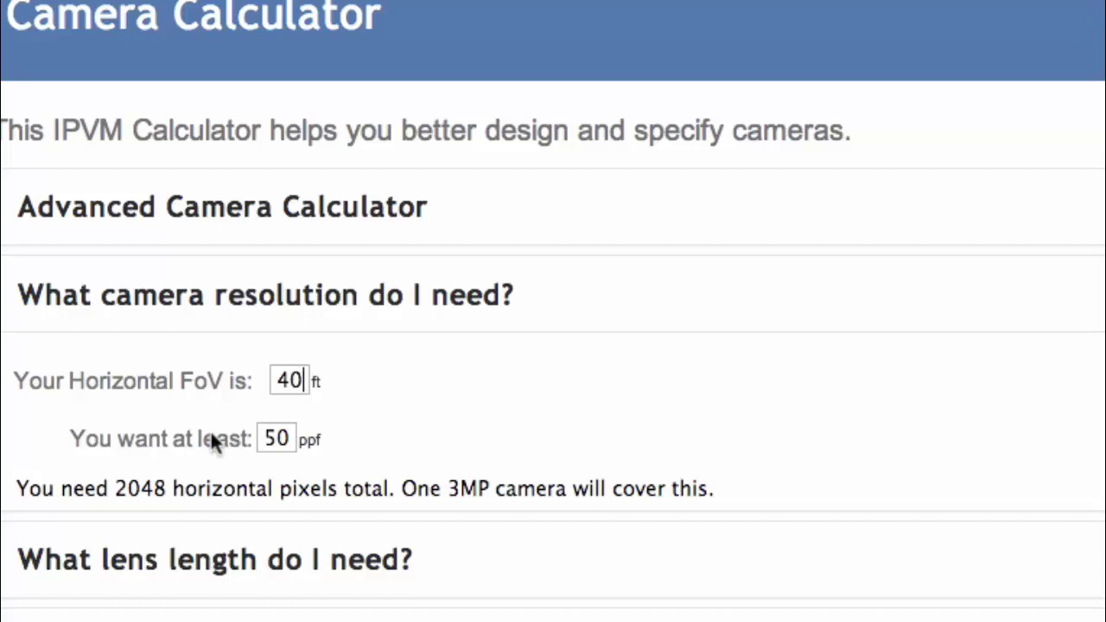
Set the horizontal FoV in the resolution calculator to 400 ft
mouse_move(551, 394)
left_mouse_down()
mouse_move(513, 448)
mouse_move(479, 422)
left_mouse_up()
left_click_drag(297, 381, 257, 364)
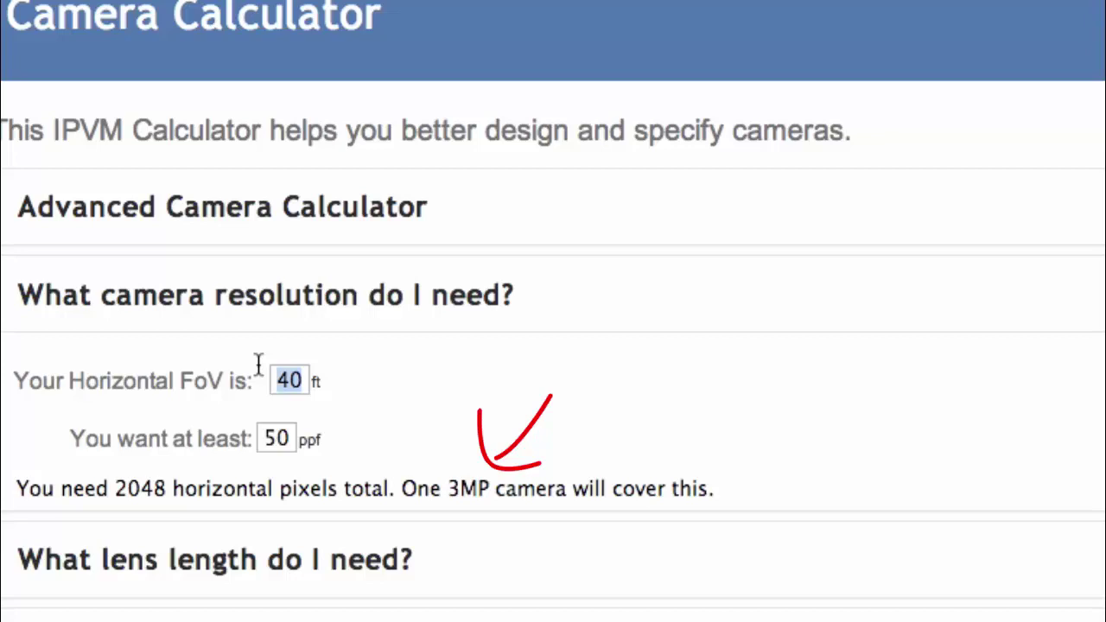
type("100")
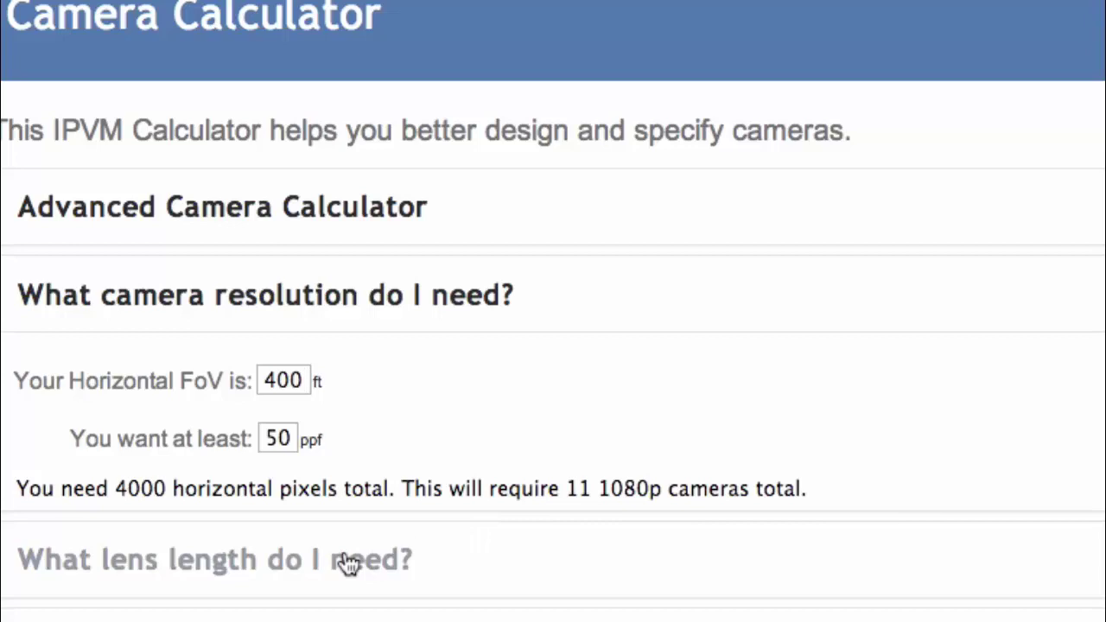
Open the "How far can this camera see?" calculator
scroll(363, 605, "down", 3)
scroll(361, 529, "down", 5)
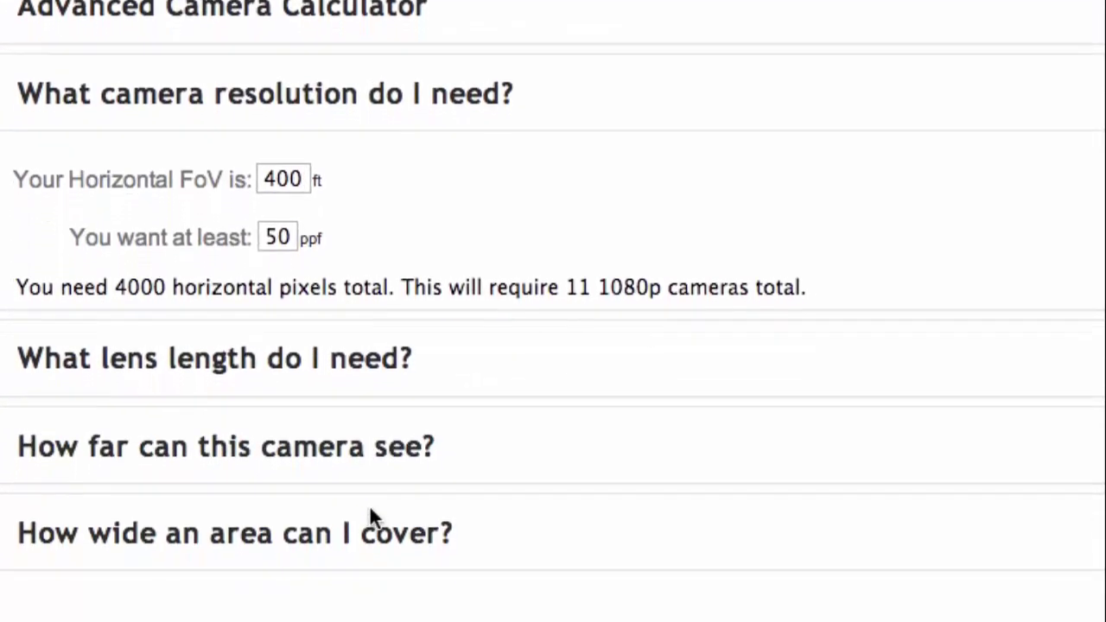
left_click(371, 363)
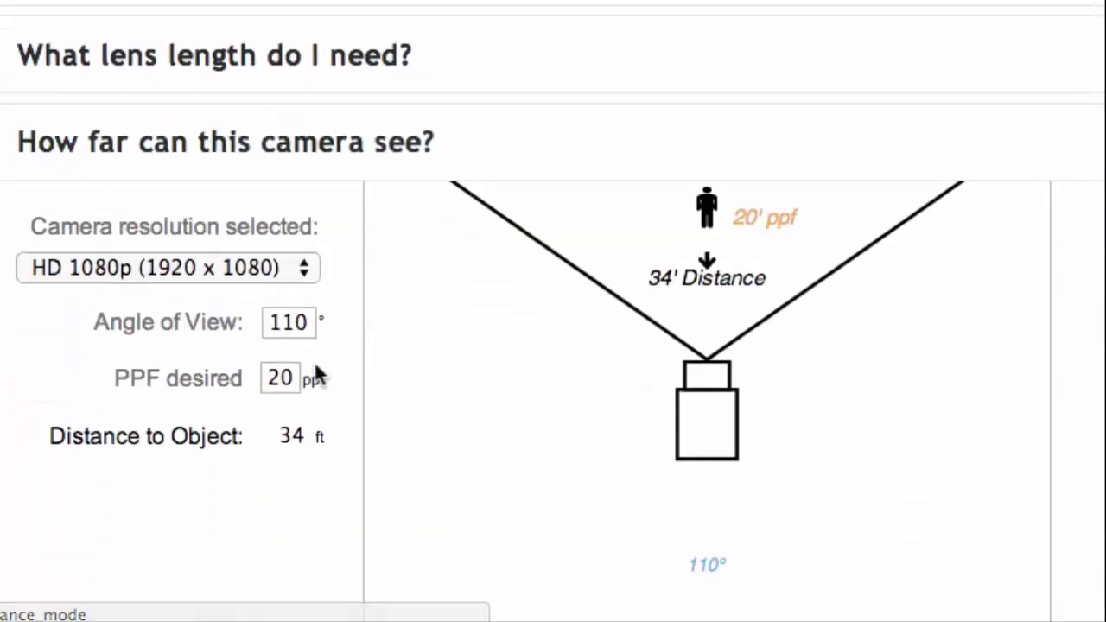
scroll(329, 444, "down", 2)
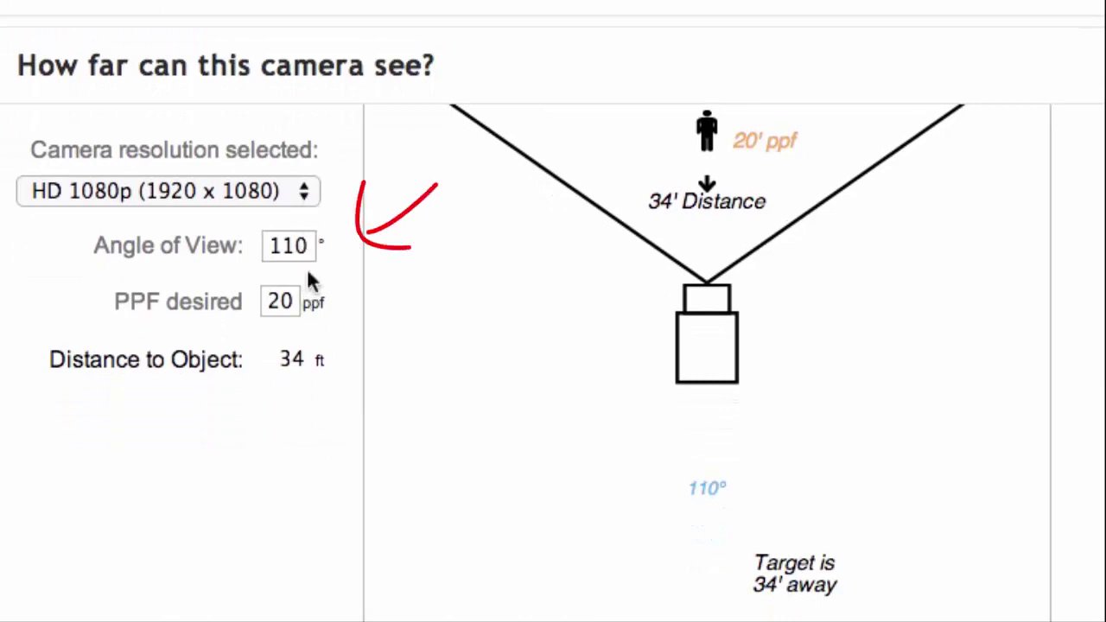
Set the desired PPF to 50 and the angle of view to 80° in the camera distance calculator
left_click_drag(299, 302, 245, 292)
double_click(285, 300)
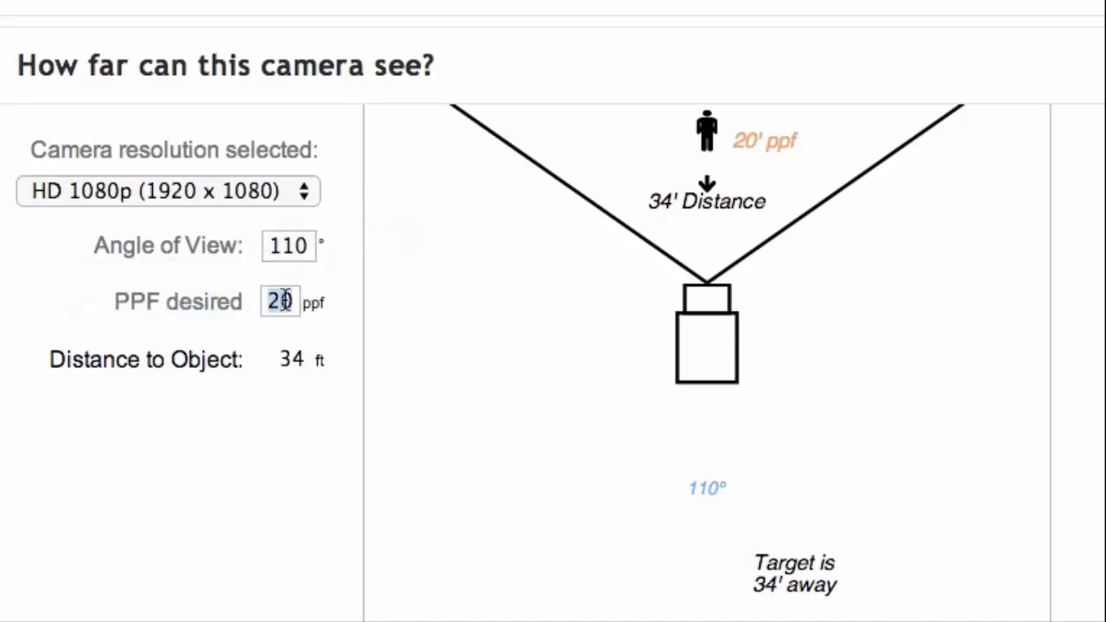
type("50")
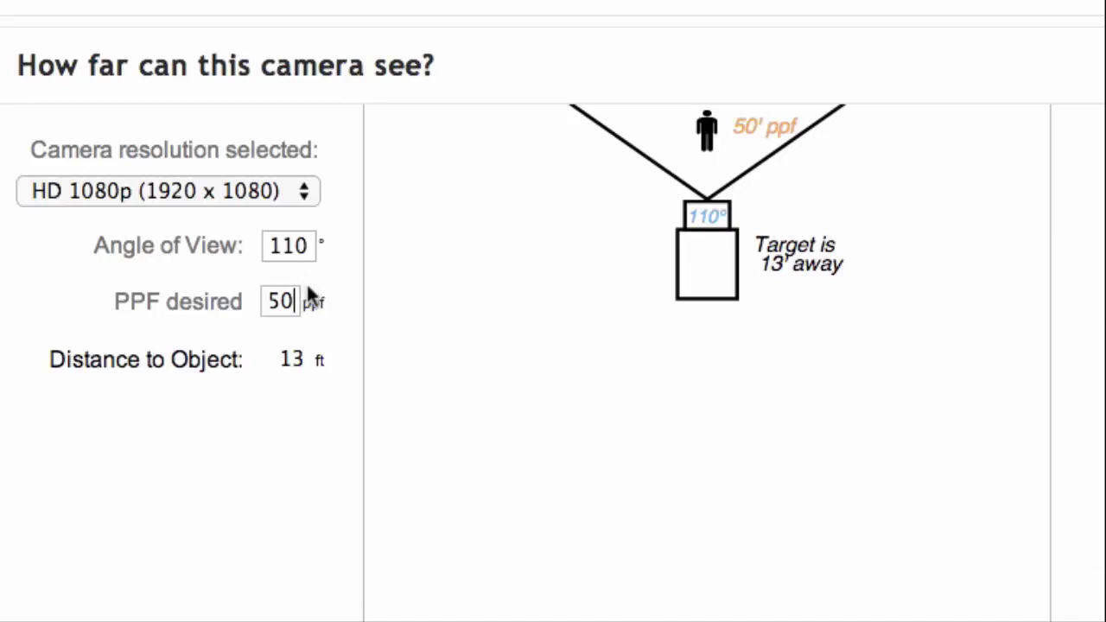
left_click_drag(311, 244, 254, 239)
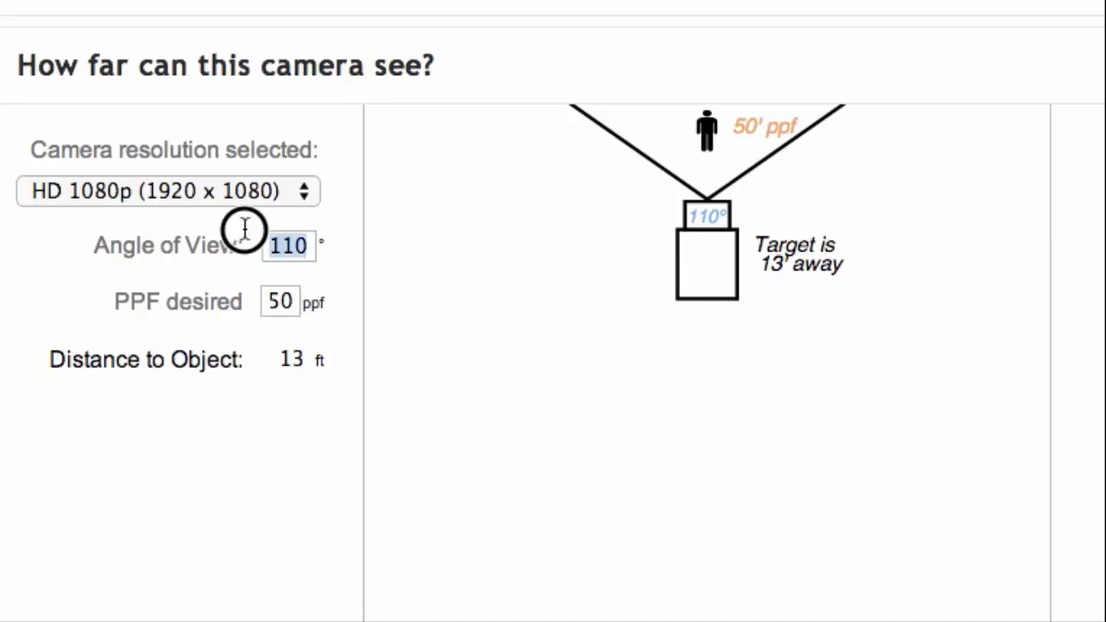
type("80")
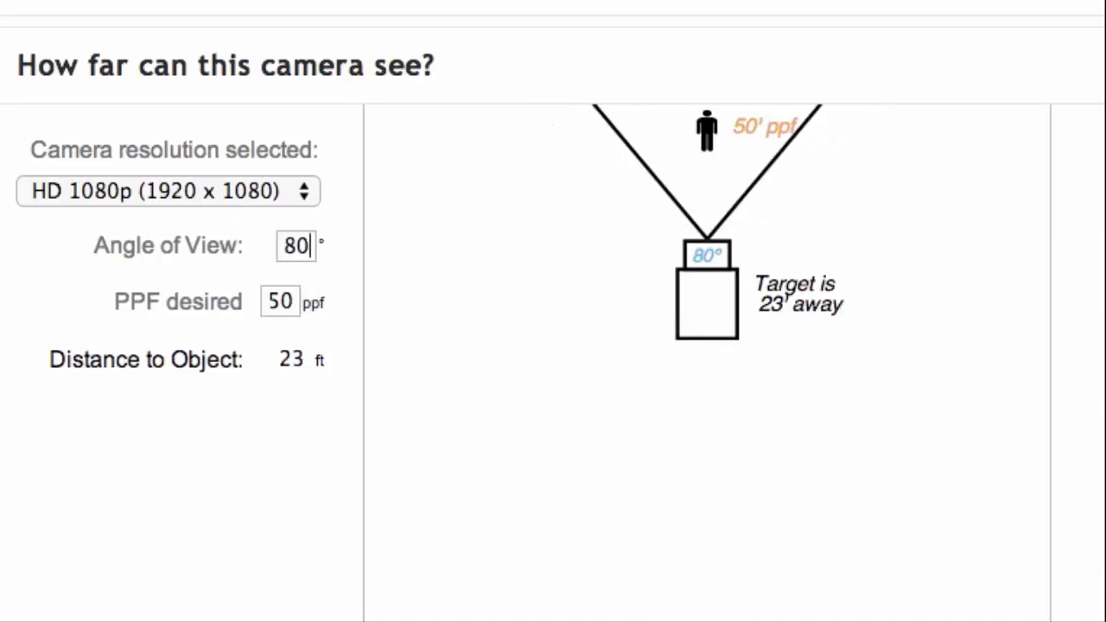
Set the camera resolution to 5MP (2560 x 2048) in the "How far can this camera see?" calculator
left_click(294, 195)
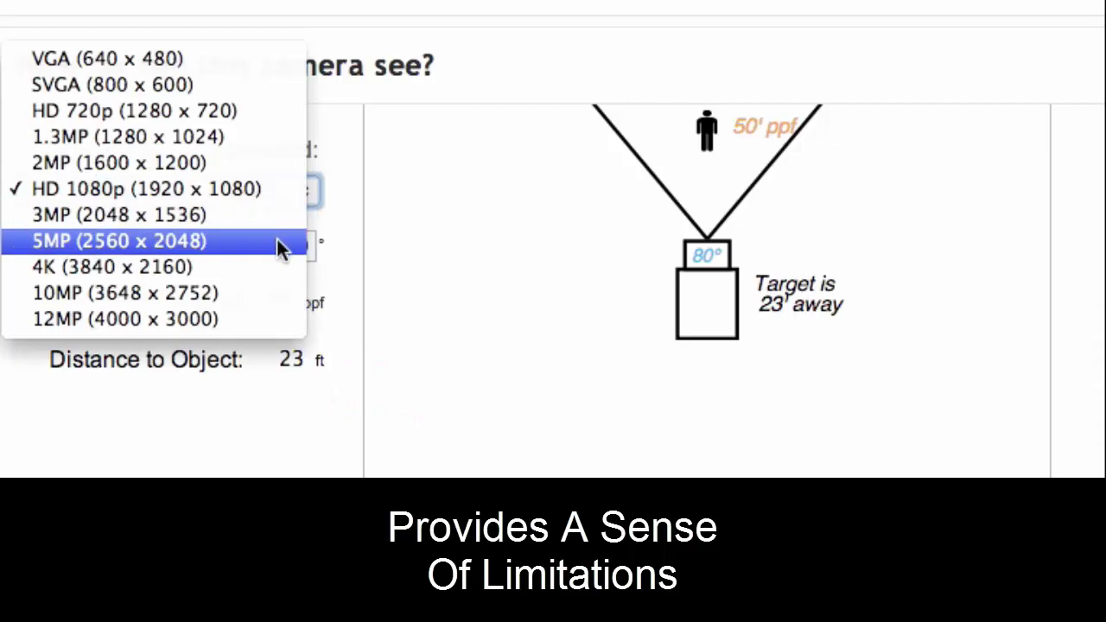
left_click(279, 246)
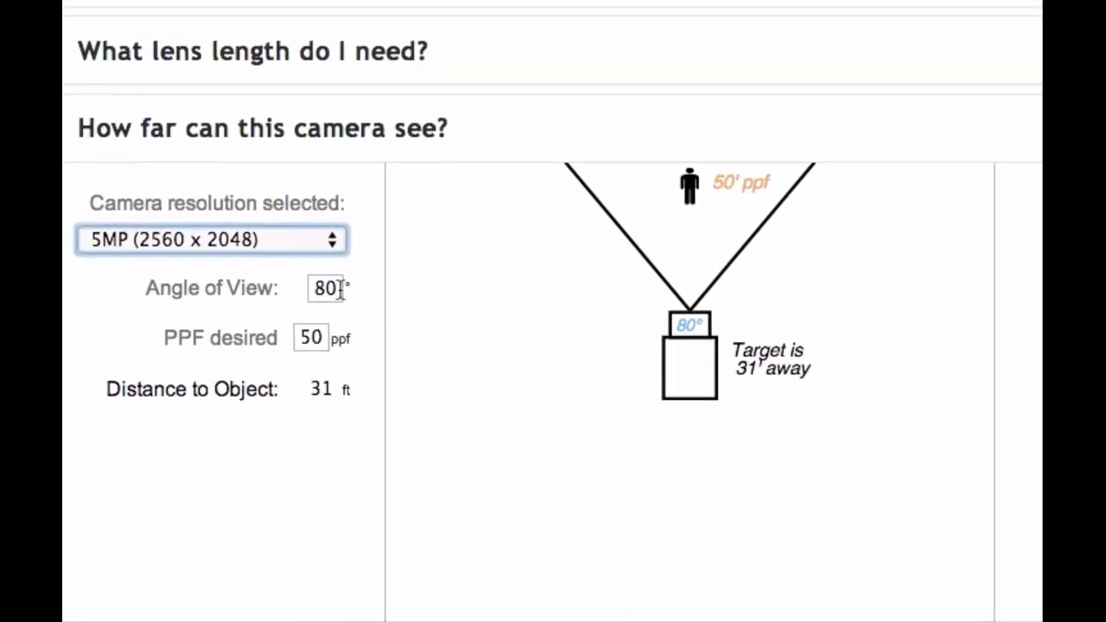
Open the Advanced Camera Calculator and bring its settings, coverage diagram and scene preview into view
left_click(682, 40)
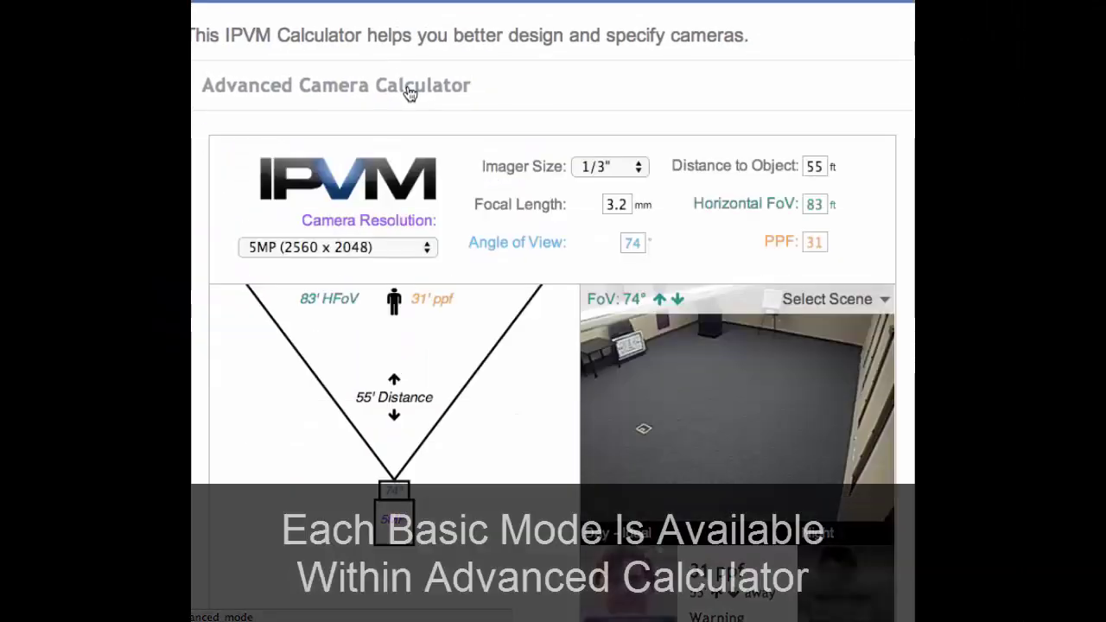
scroll(512, 425, "down", 3)
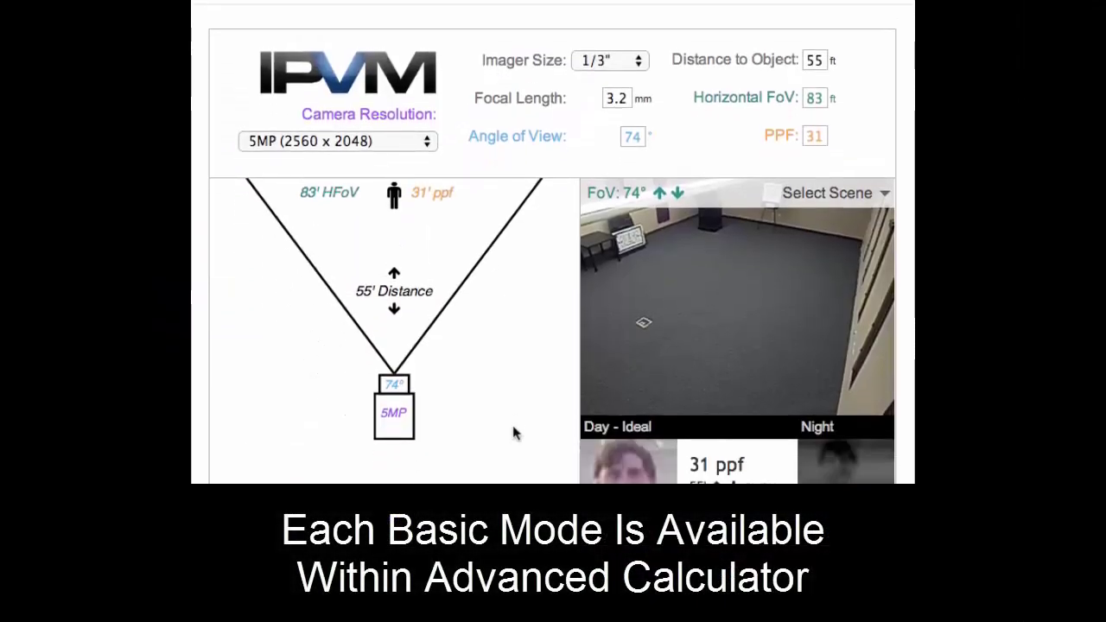
scroll(512, 427, "up", 1)
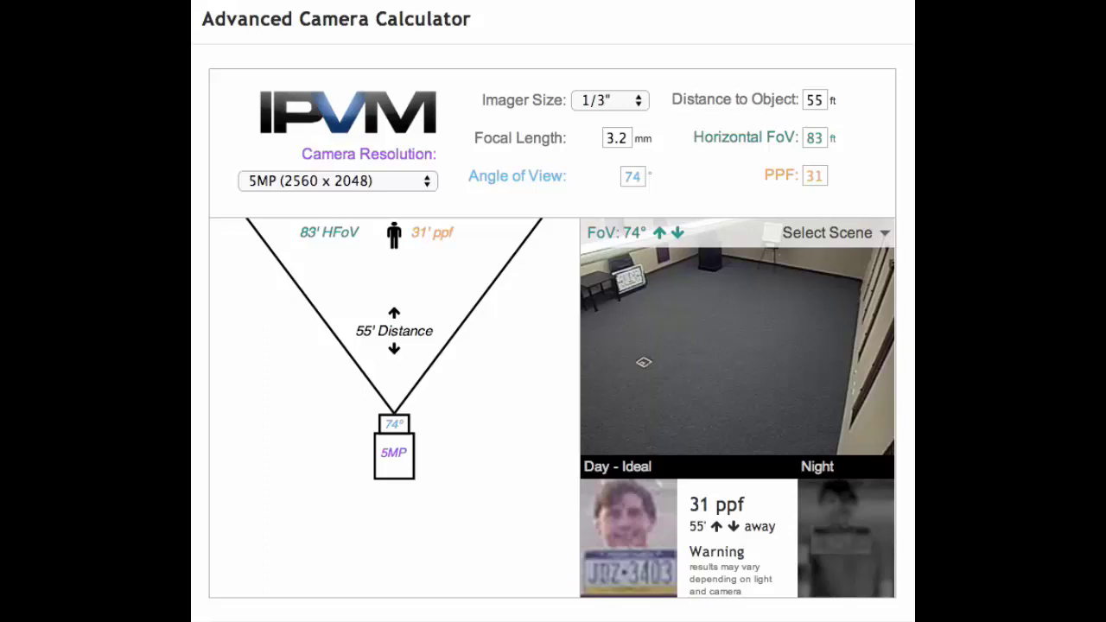
Switch the preview to the Intersection scene and aim its camera view up toward the street and the buildings across it
left_click(868, 233)
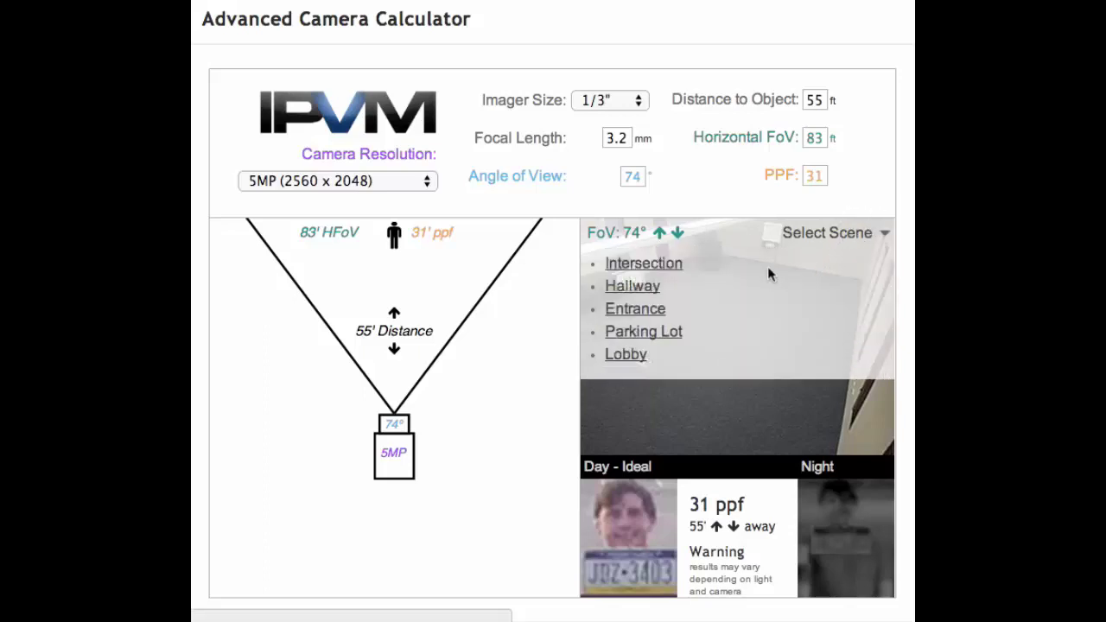
left_click(660, 268)
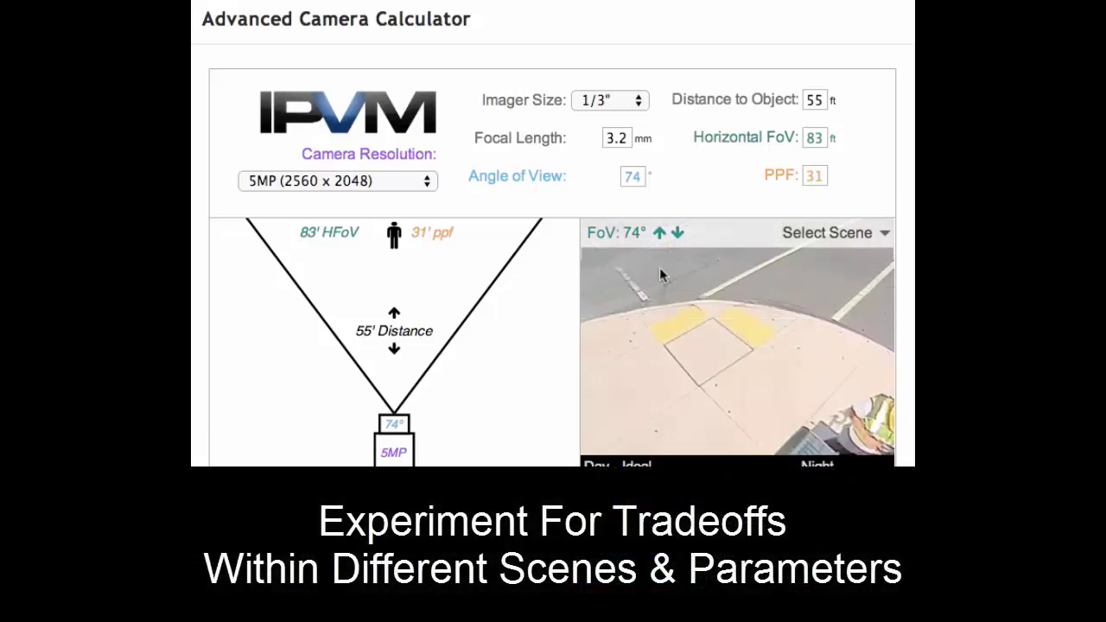
left_click(710, 331)
left_click_drag(710, 331, 761, 460)
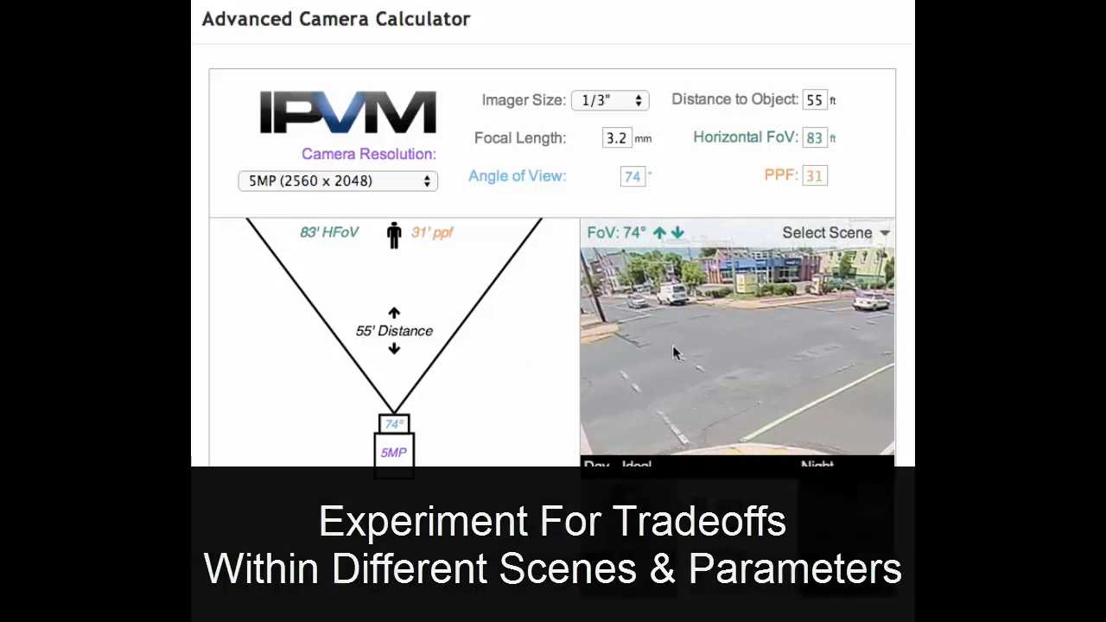